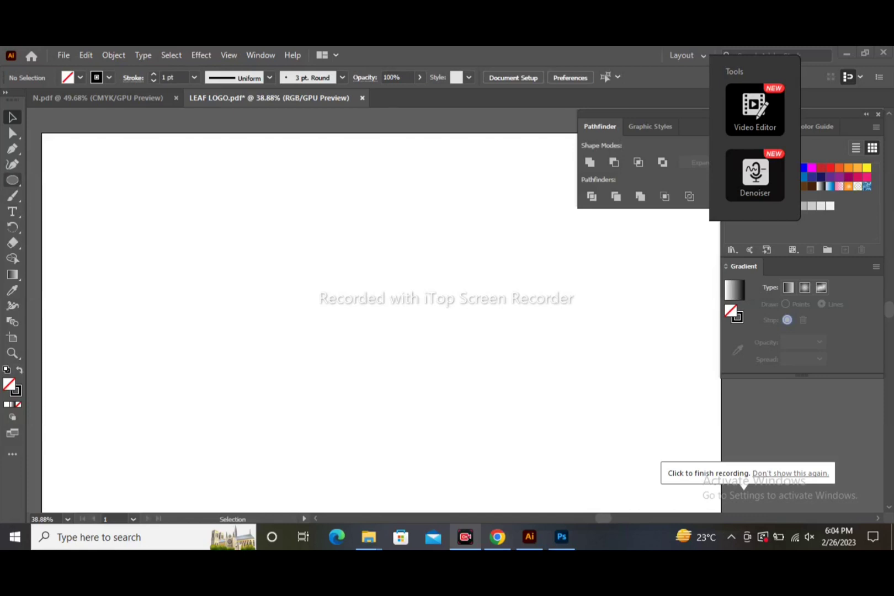
Step: Draw a tall, narrow rectangle just left of the artboard centre
left_click(12, 180)
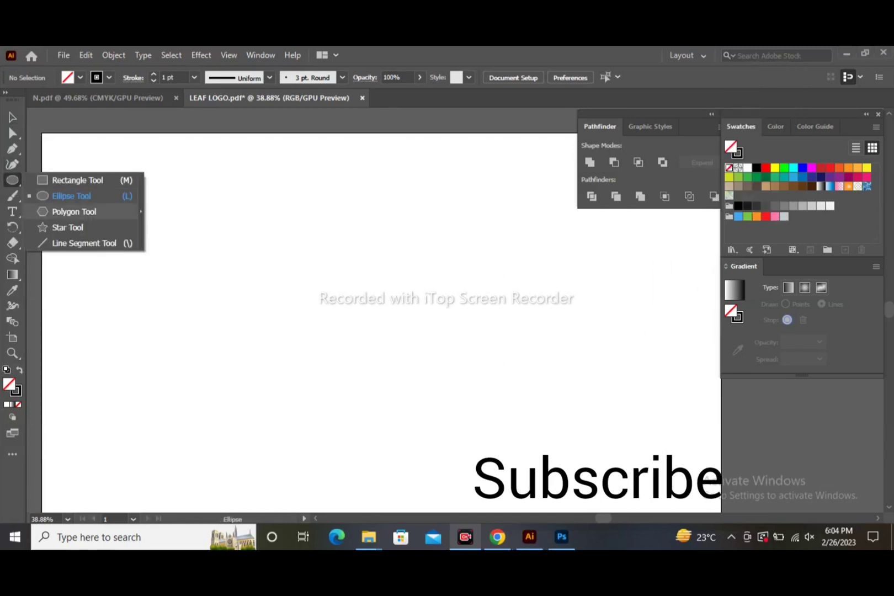
left_click(77, 180)
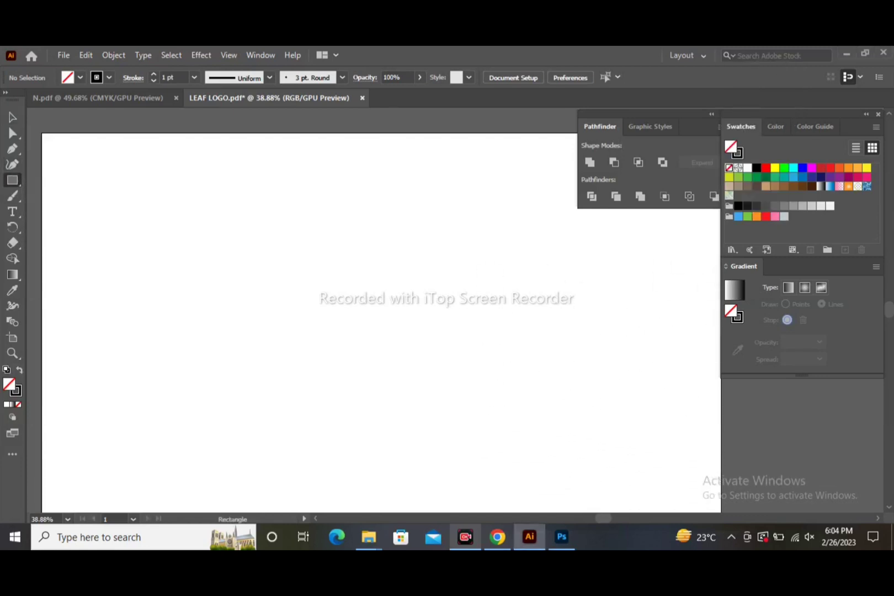
left_click_drag(268, 286, 294, 392)
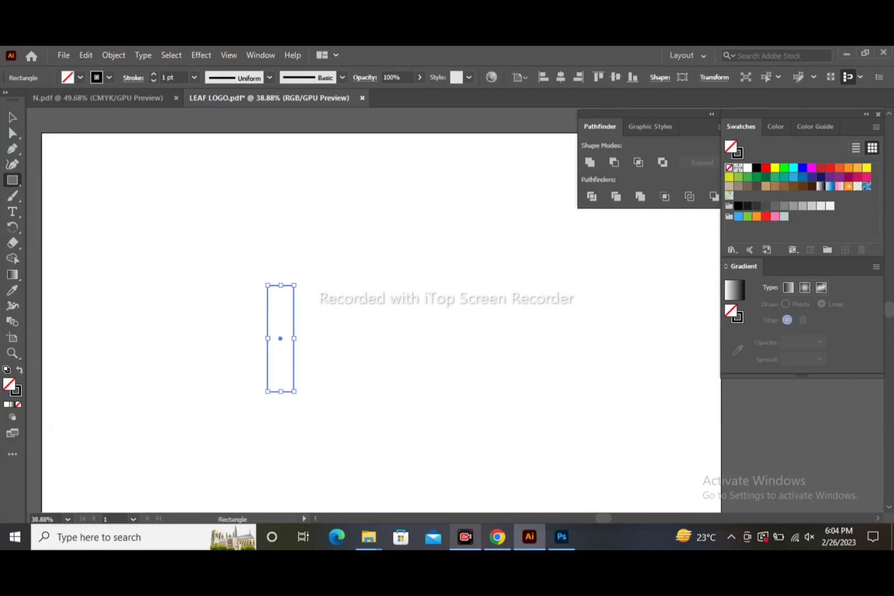
Step: Alt-drag a level, same-size copy of the rectangle to its right, then deselect
left_click(12, 116)
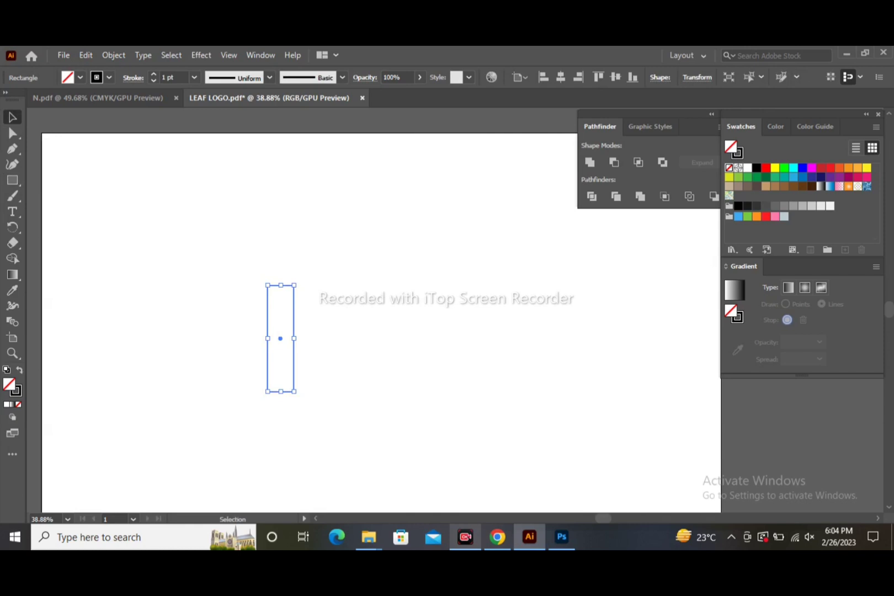
left_click_drag(281, 339, 377, 338)
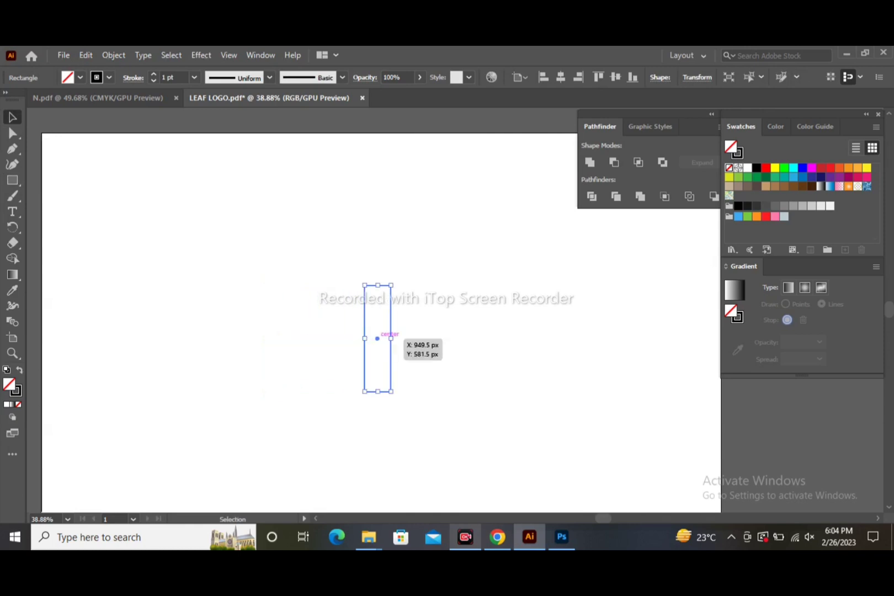
mouse_move(377, 339)
left_mouse_down()
mouse_move(265, 333)
mouse_move(277, 338)
left_mouse_up()
key("ctrl+shift+a")
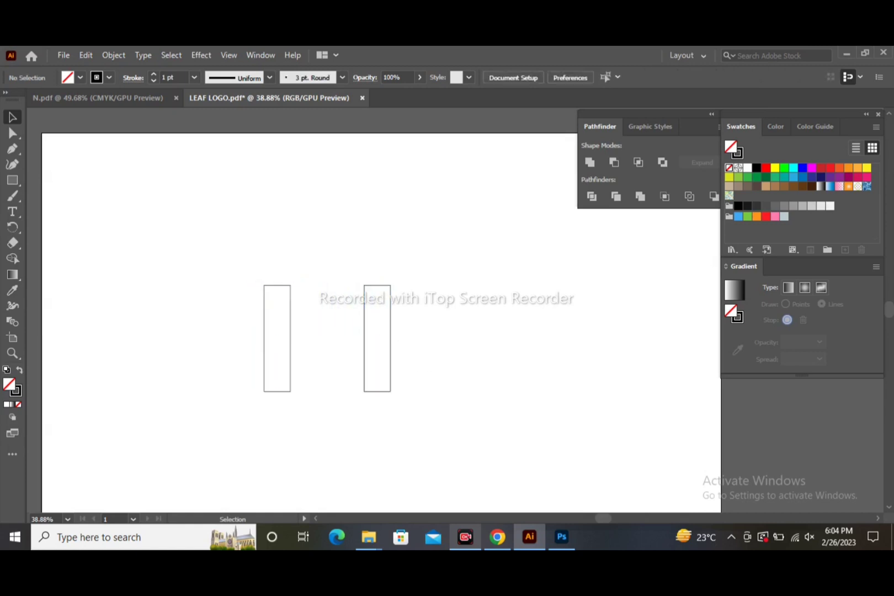
Step: Start a pen path across the left rectangle's top, dipping to the M's middle and up to a sharp tip
key("p")
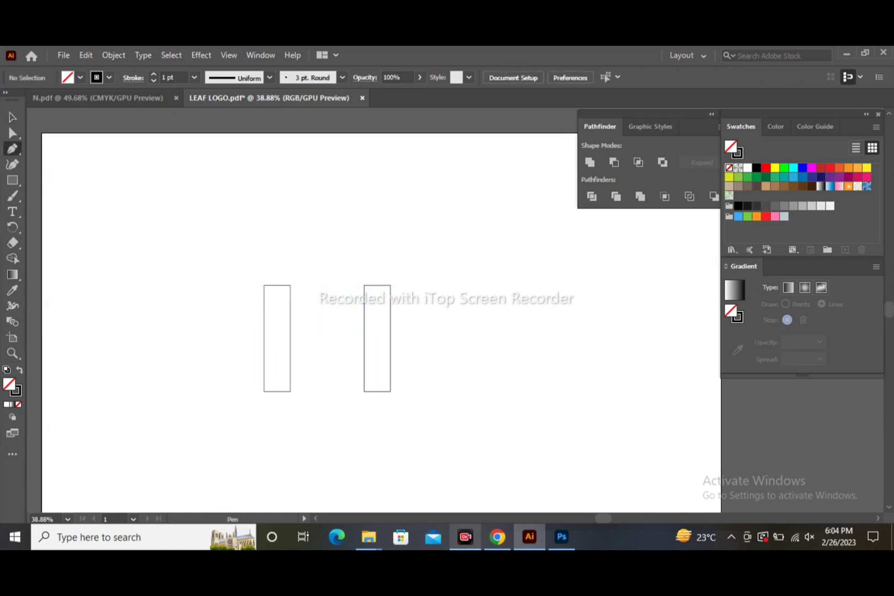
left_click(263, 285)
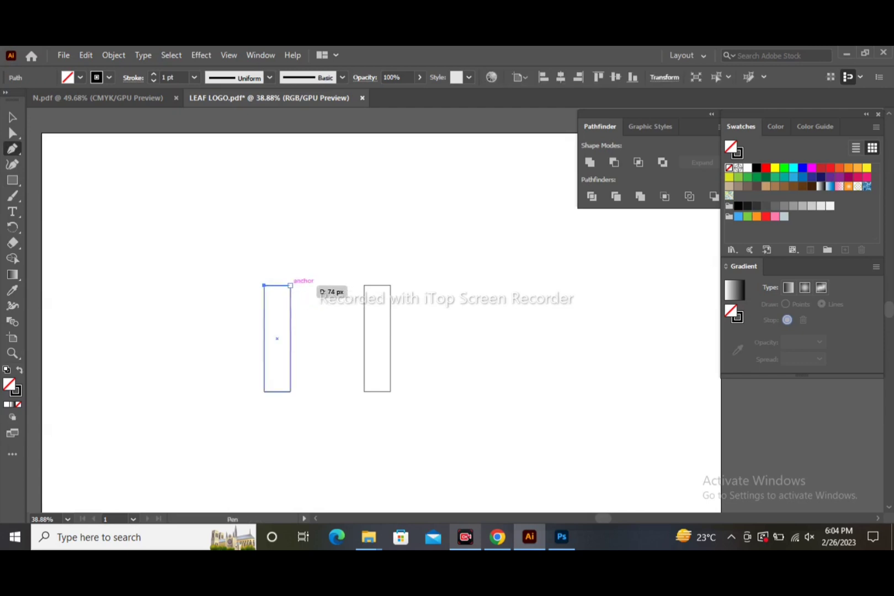
left_click(291, 285)
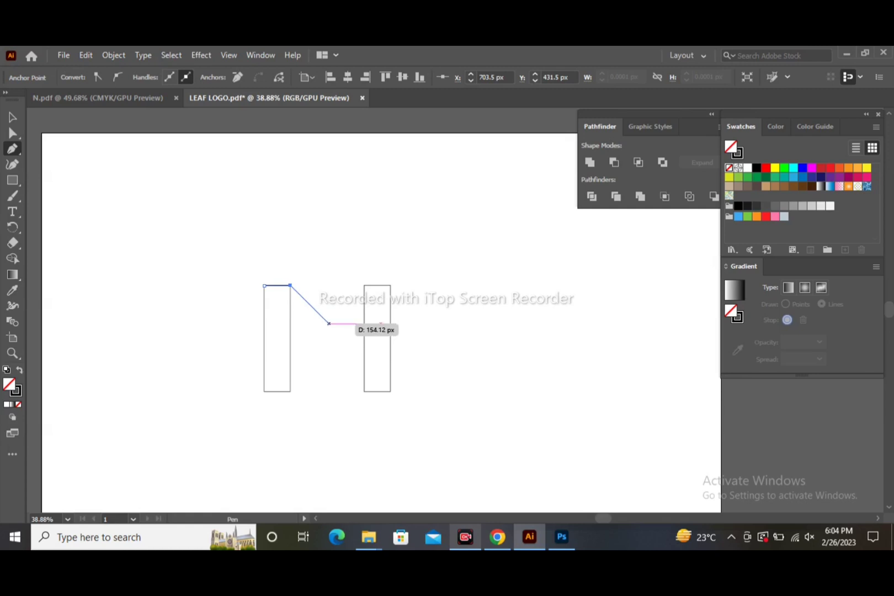
left_click(330, 324)
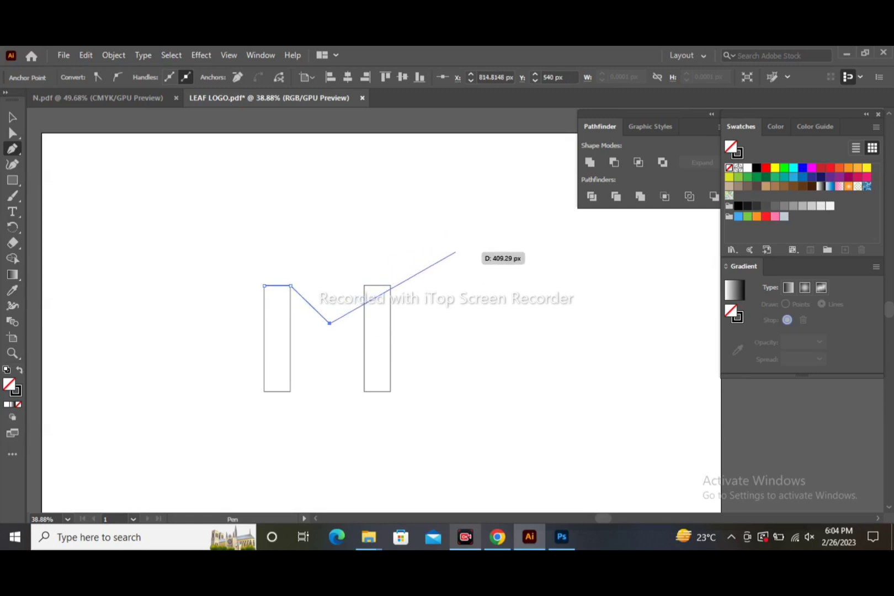
mouse_move(456, 252)
left_mouse_down()
mouse_move(482, 268)
mouse_move(541, 258)
left_mouse_up()
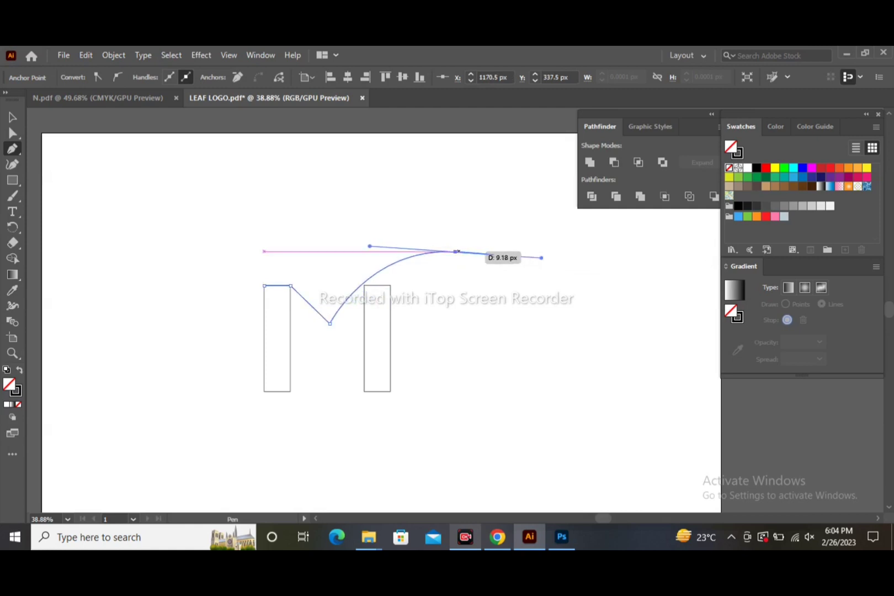
left_click(456, 252)
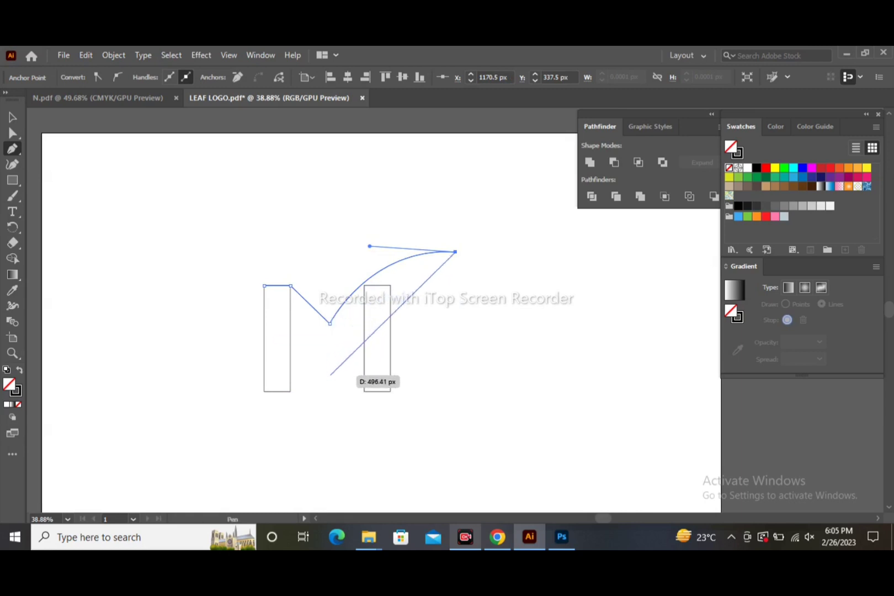
Step: Bring the path back through a lower corner with a curved return, closing it at the start point
left_click(330, 375)
left_click_drag(330, 376, 262, 498)
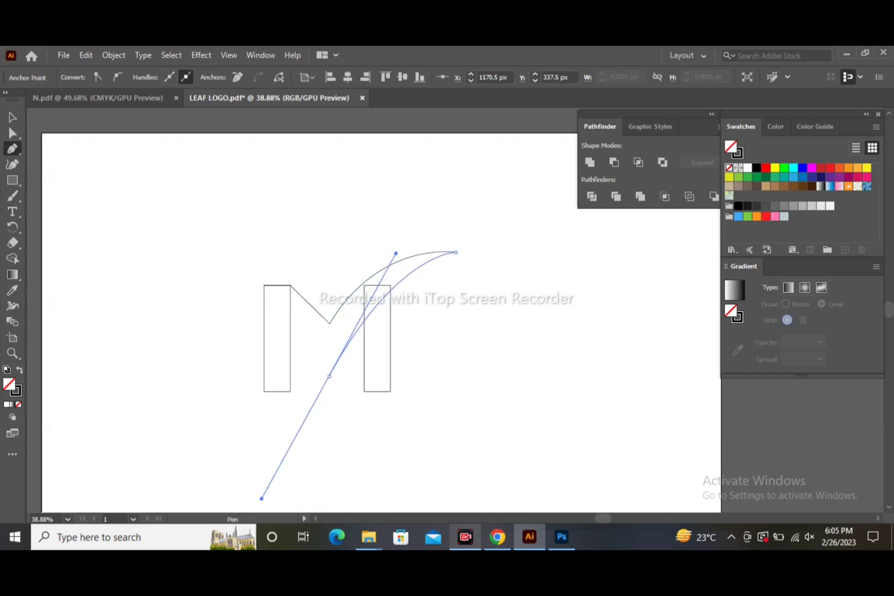
left_click_drag(262, 499, 264, 505)
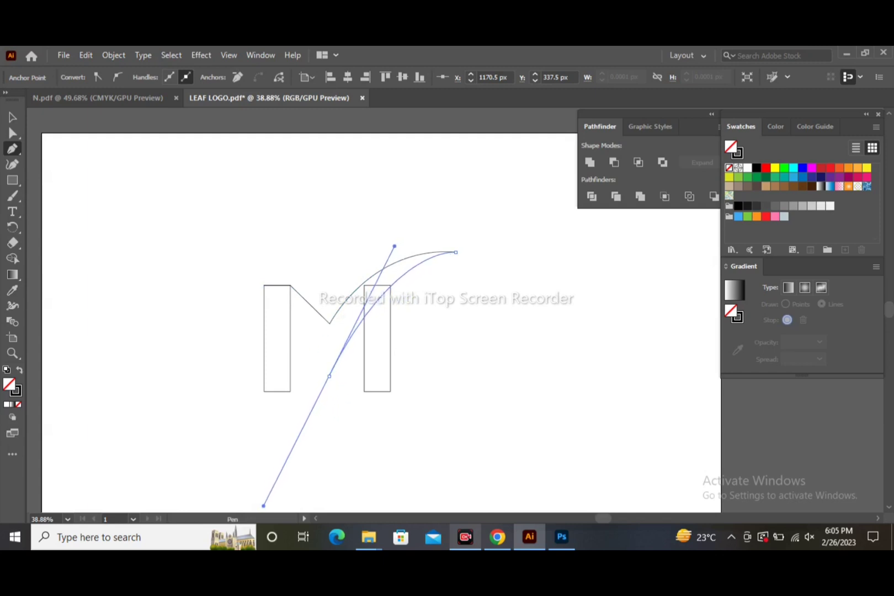
left_click(330, 376)
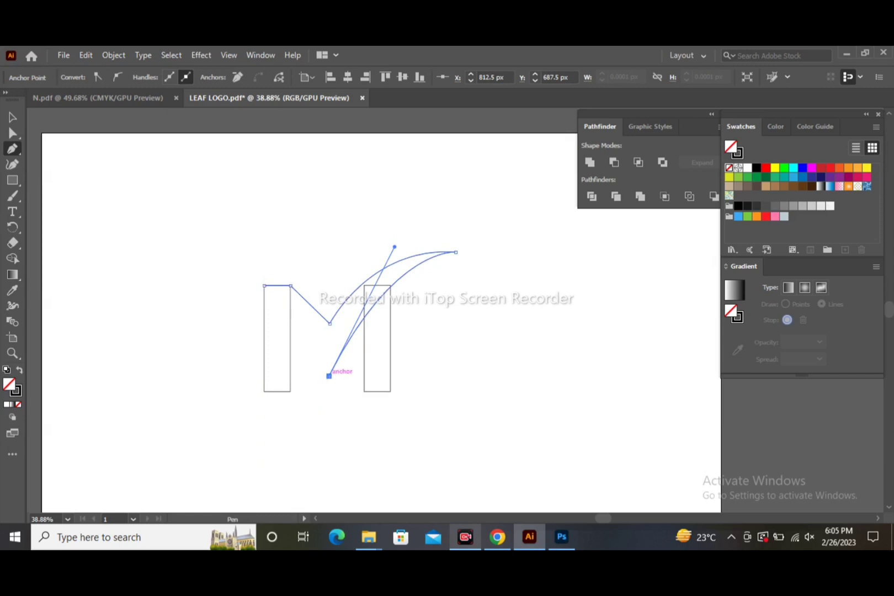
left_click(264, 285)
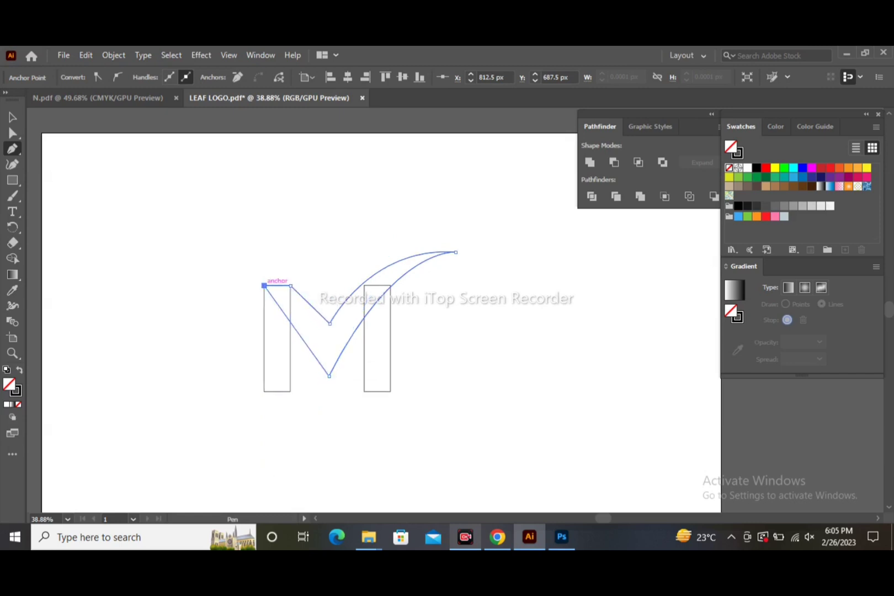
Step: With the Curvature Tool, shift the two dip points and top-left corner slightly left, then deselect
left_click(12, 165)
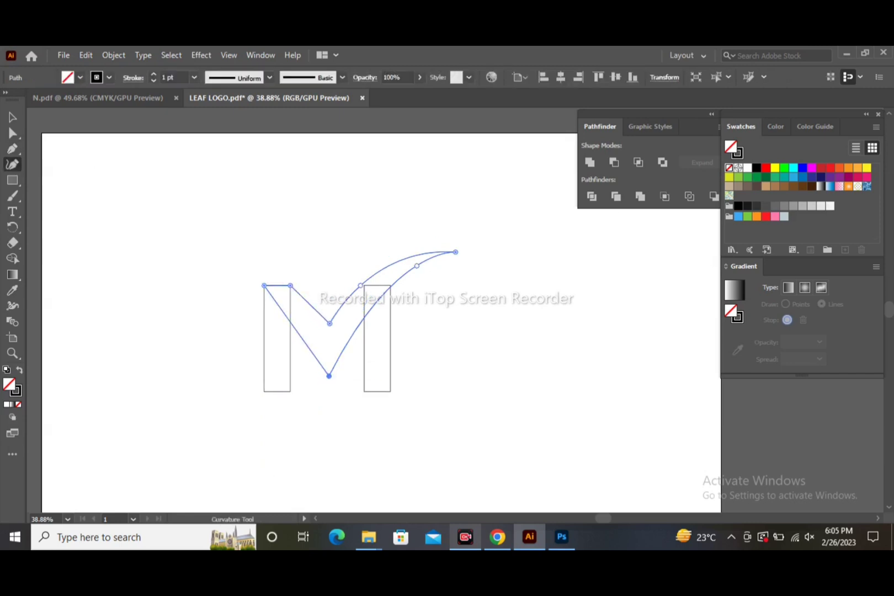
left_click_drag(329, 376, 330, 366)
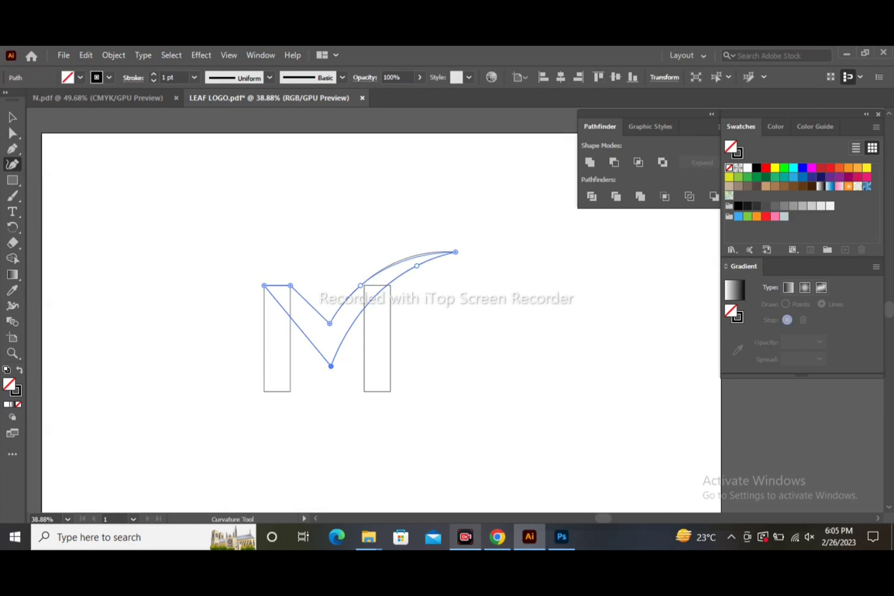
left_click_drag(329, 324, 326, 324)
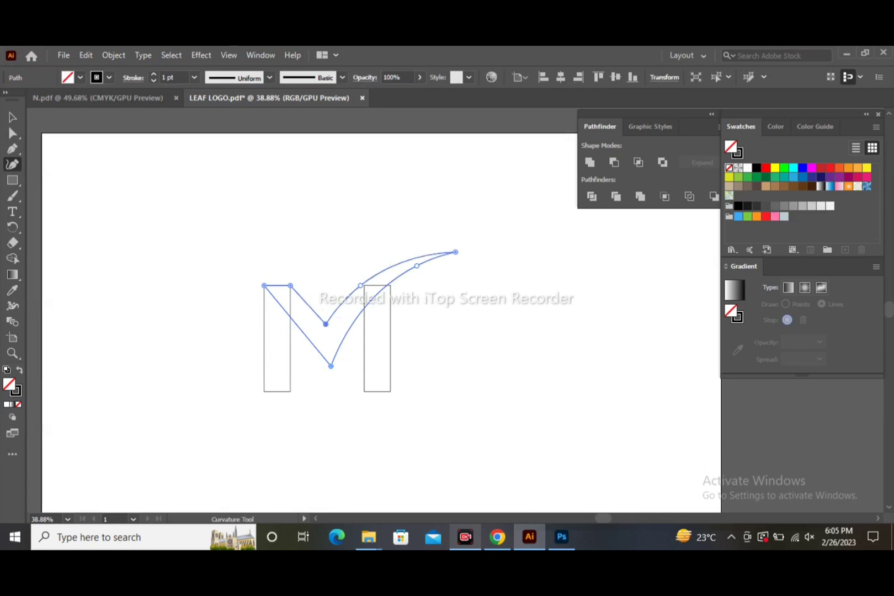
left_click_drag(330, 366, 327, 366)
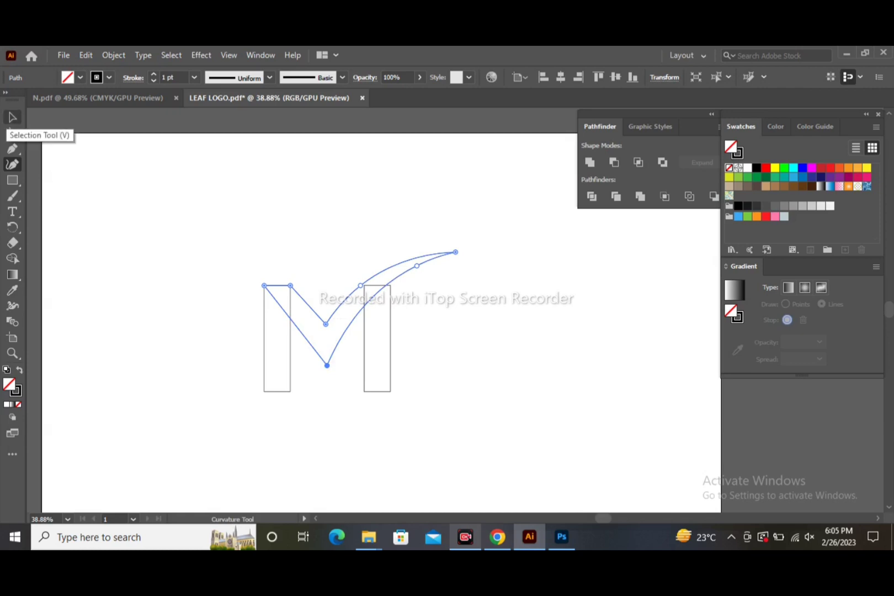
left_click_drag(264, 285, 261, 285)
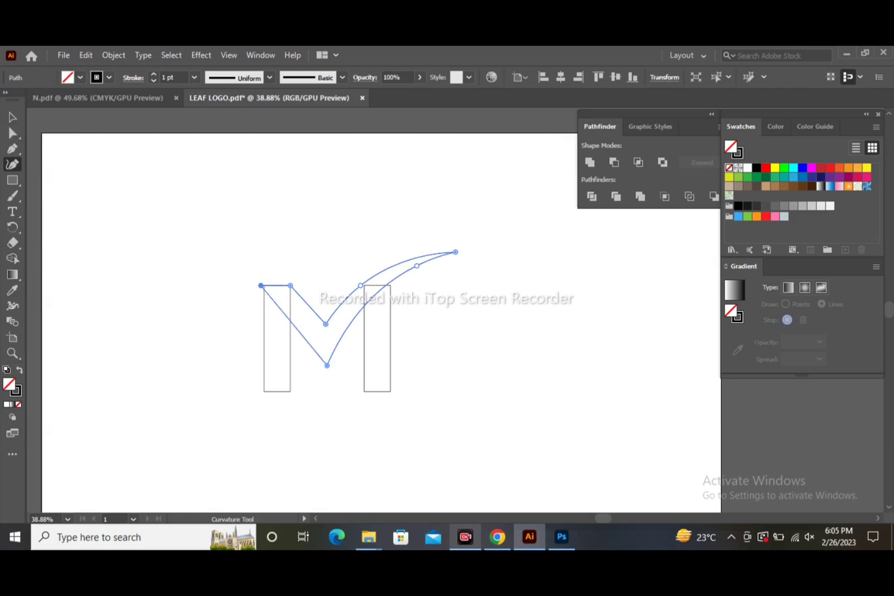
key("v")
key("ctrl+shift+a")
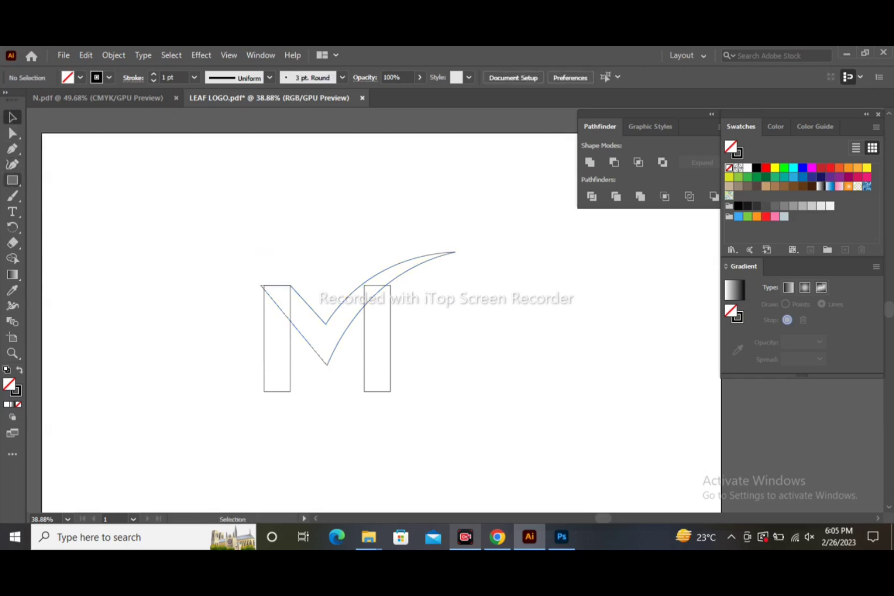
Step: Snap the swoosh's top-left anchor exactly onto the left rectangle's top-left corner
left_click(13, 164)
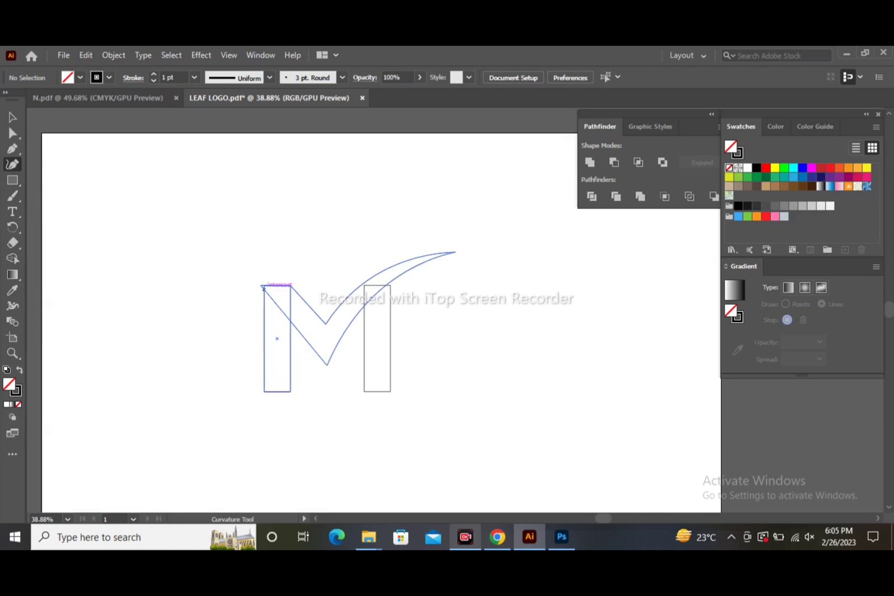
left_click(260, 285)
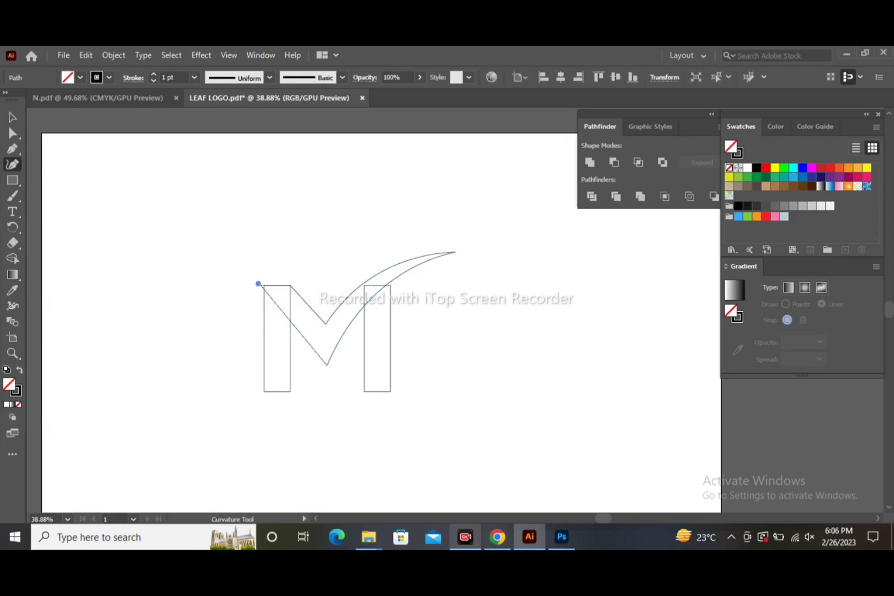
key("Escape")
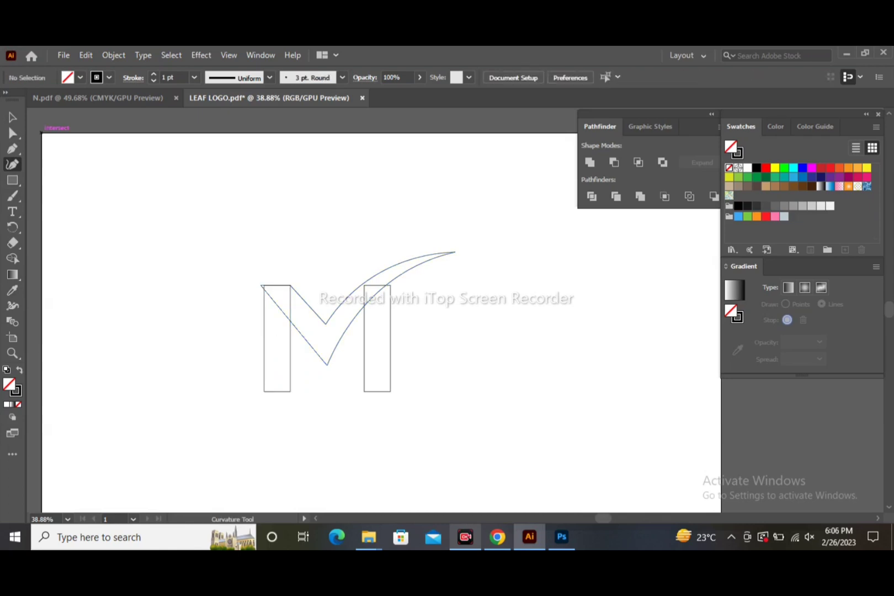
left_click(12, 117)
left_click(295, 327)
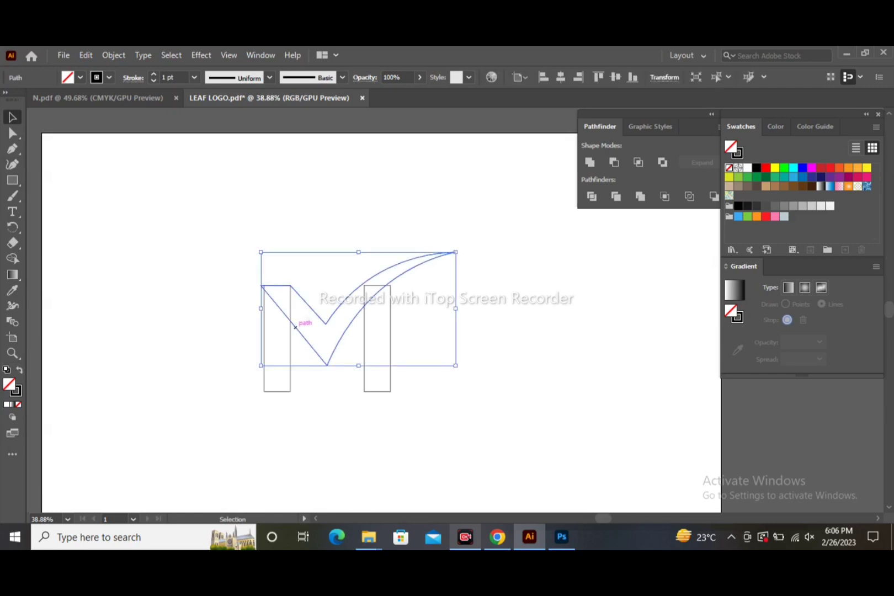
key("shift+grave")
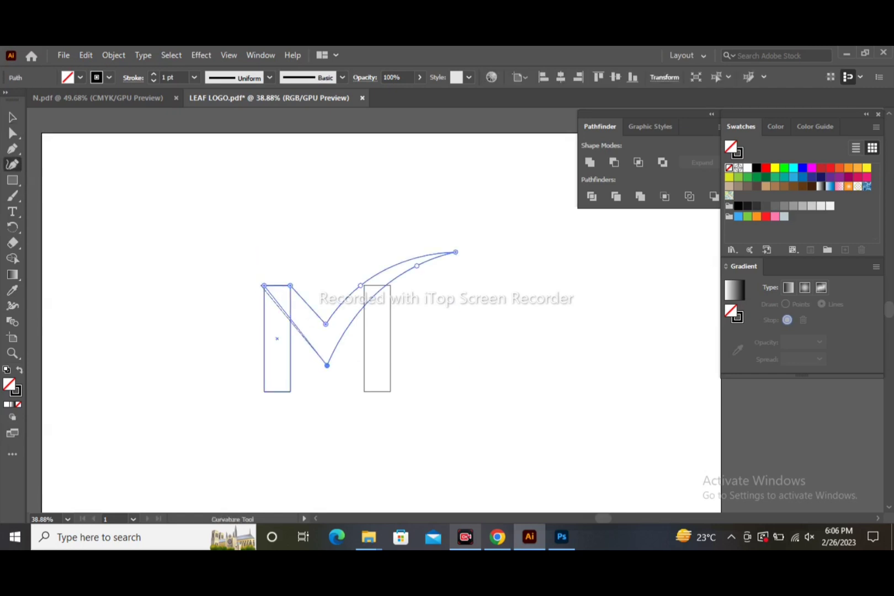
left_click_drag(261, 285, 264, 285)
key("v")
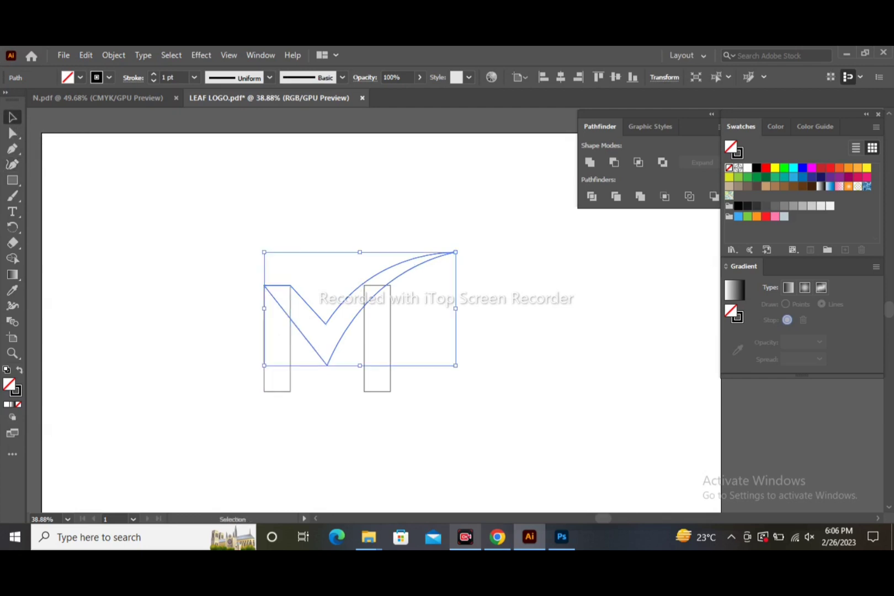
key("ctrl+shift+a")
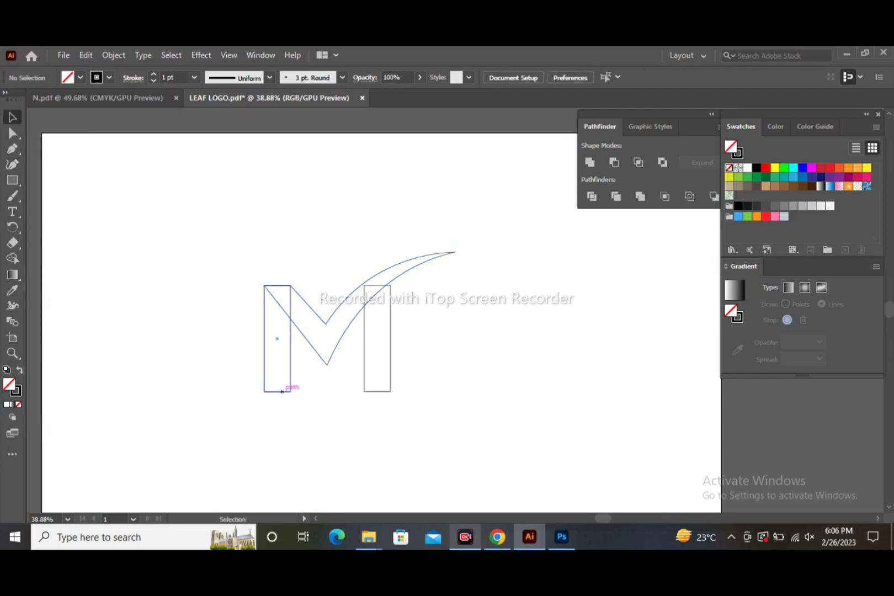
left_click(291, 383)
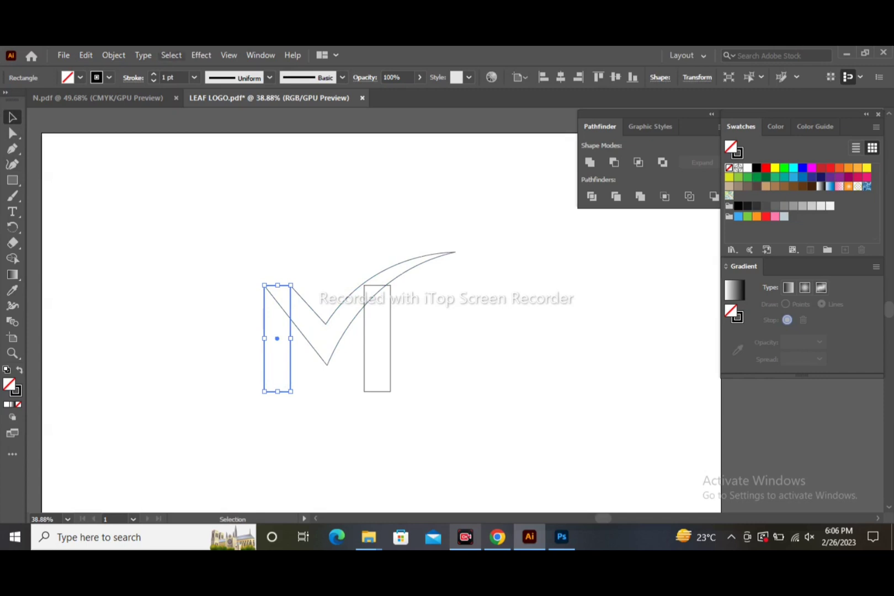
Step: Remove the left rectangle's outline and fill it dark brown with a freeform gradient
left_click(108, 77)
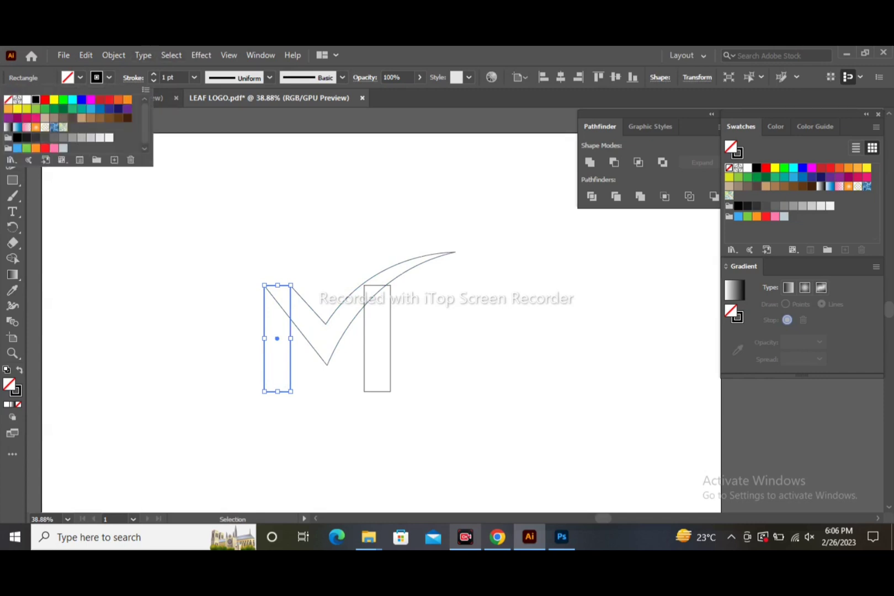
left_click(6, 94)
left_click(734, 289)
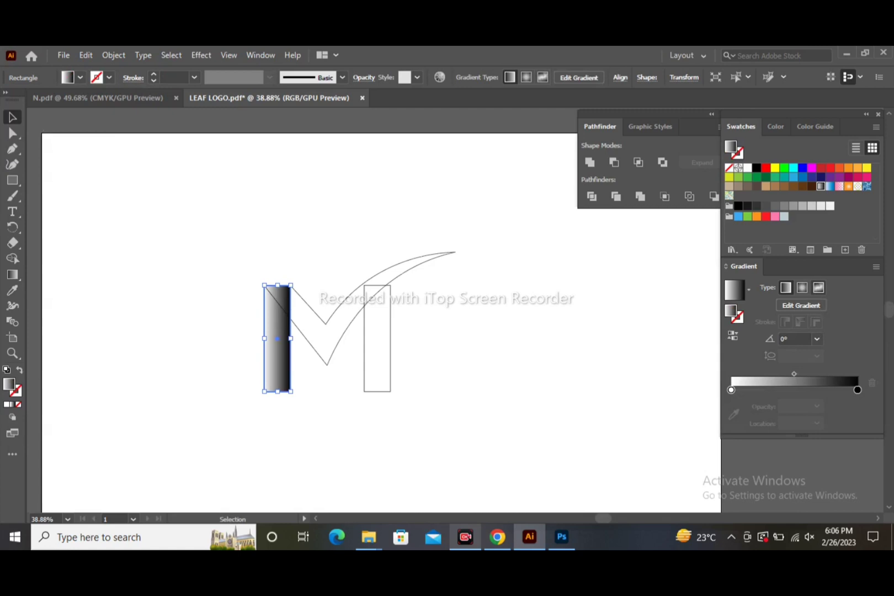
left_click(818, 288)
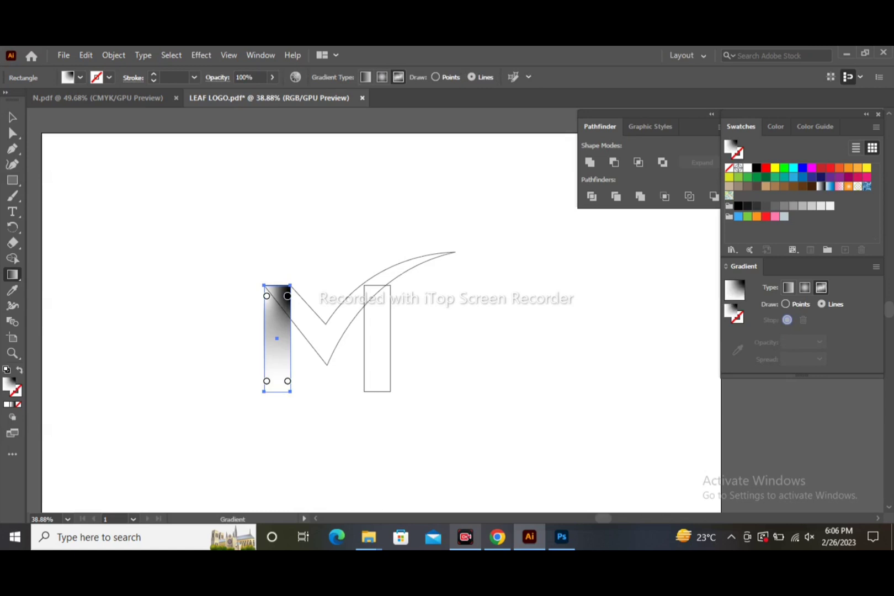
left_click(756, 186)
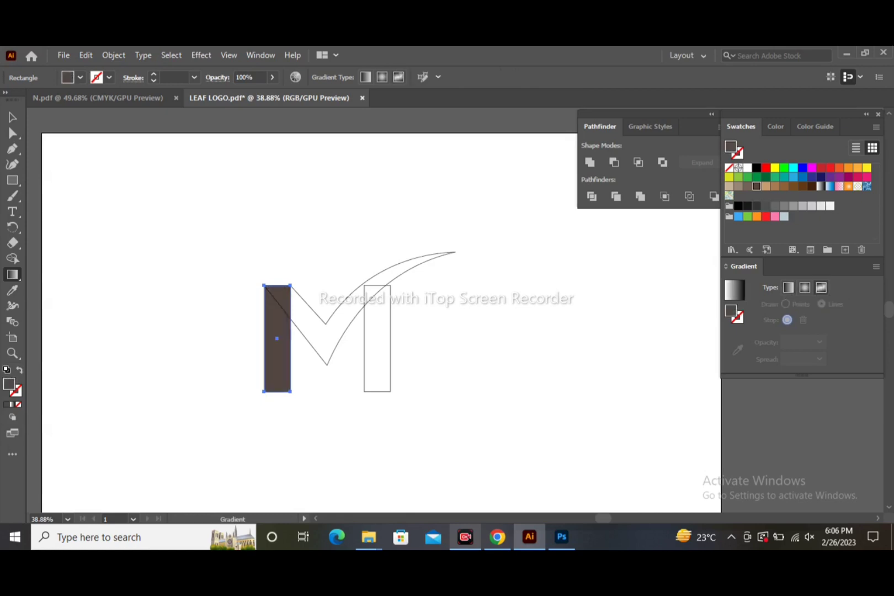
left_click(821, 287)
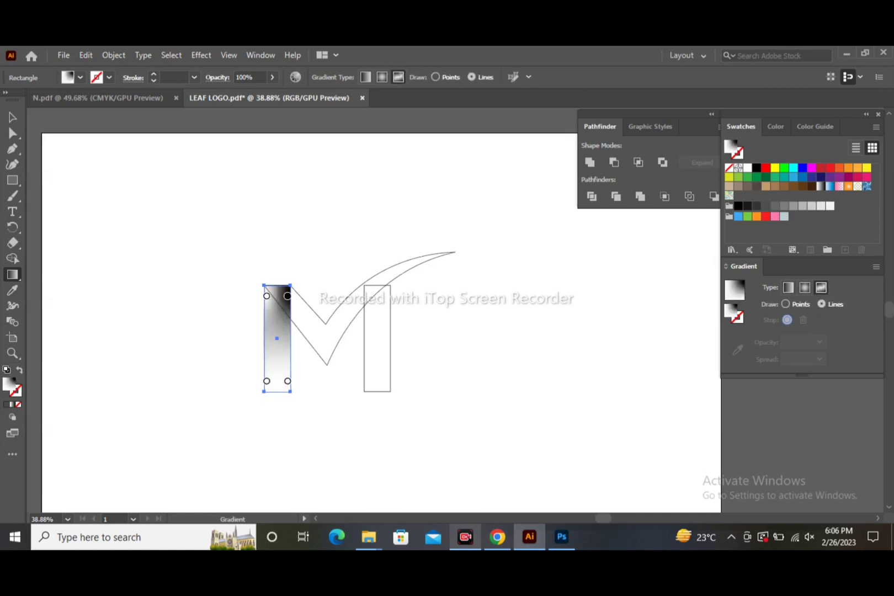
Step: Colour the gradient's corner points dark brown and delete the top-right point, leaving flat brown
left_click(267, 296)
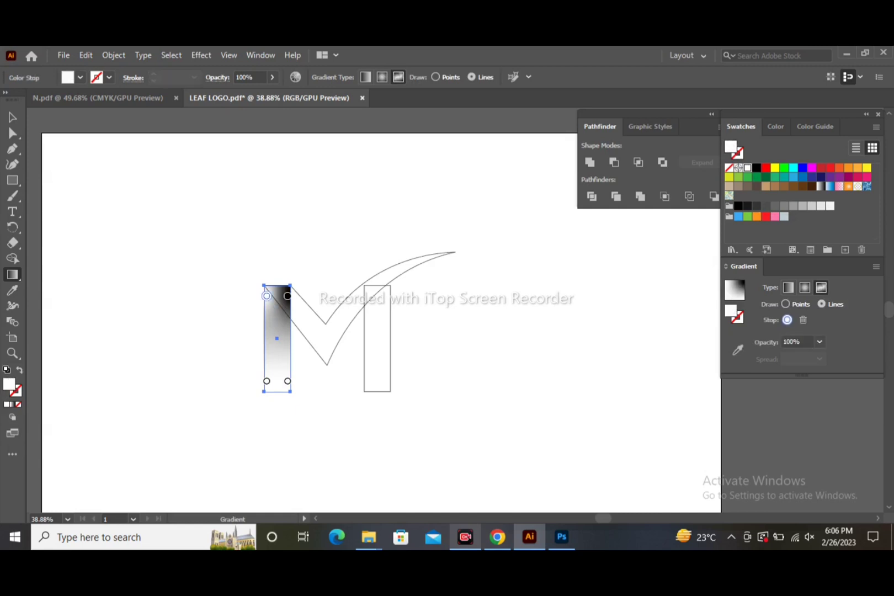
left_click(756, 186)
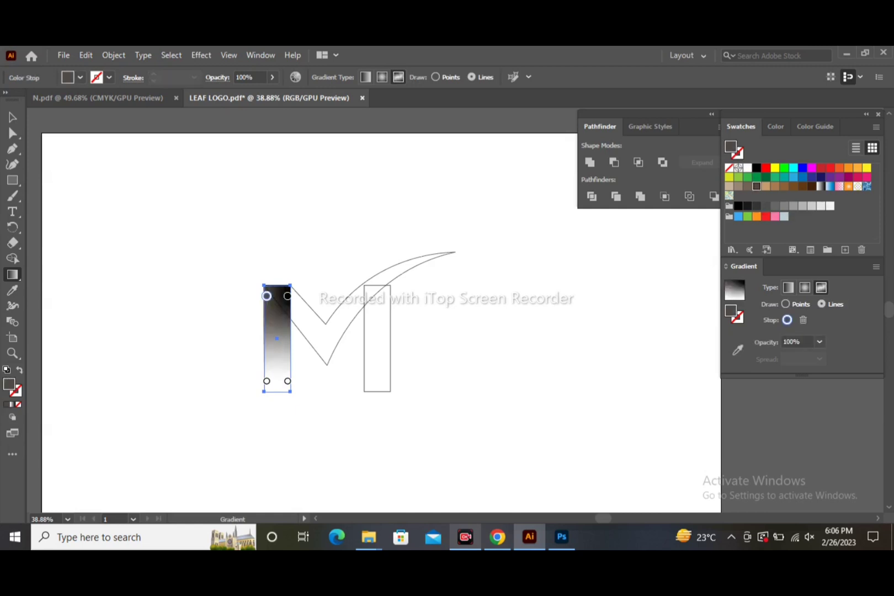
left_click(267, 381)
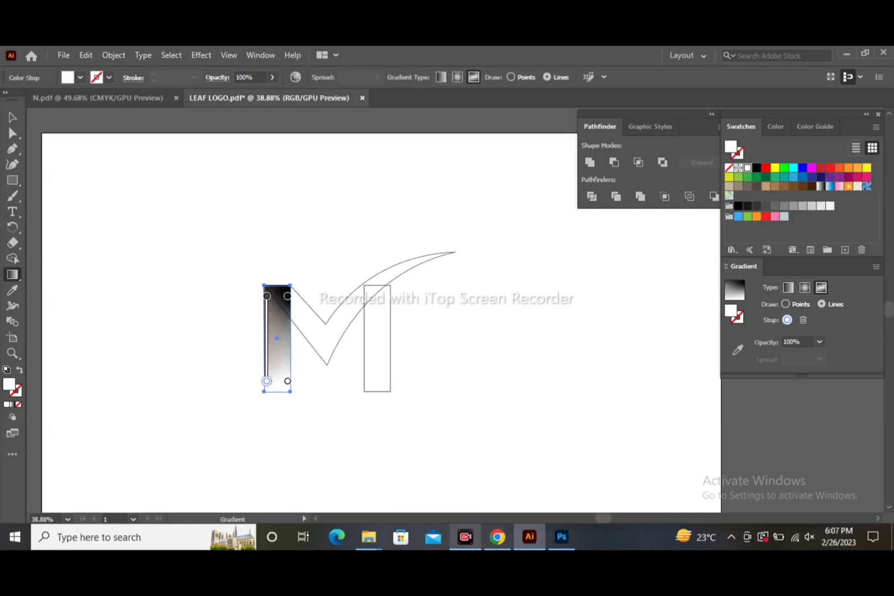
left_click(756, 186)
left_click(288, 380)
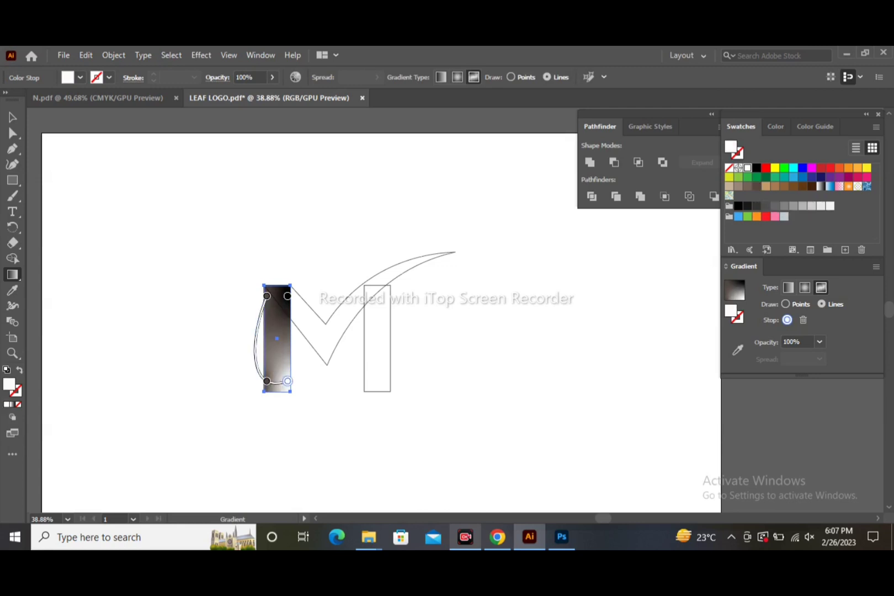
left_click(757, 186)
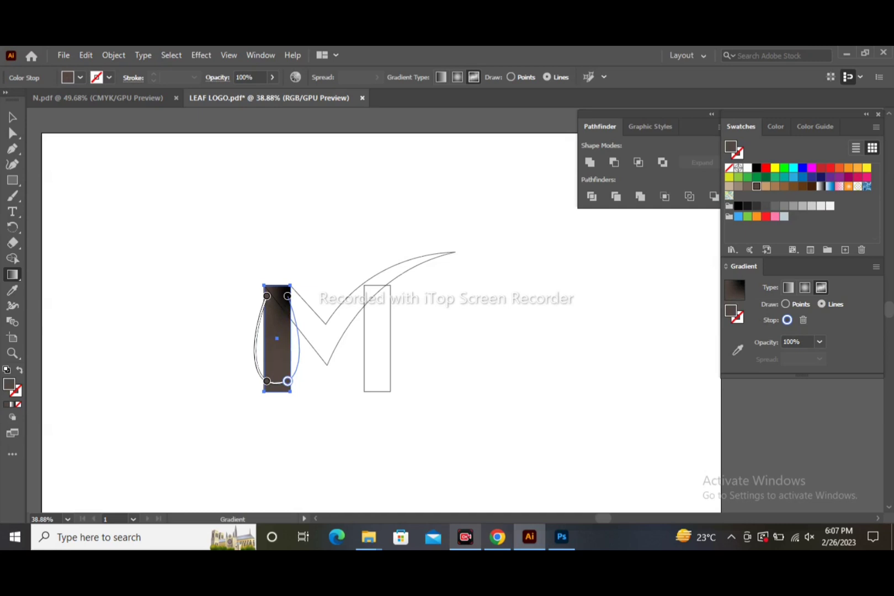
left_click(287, 296)
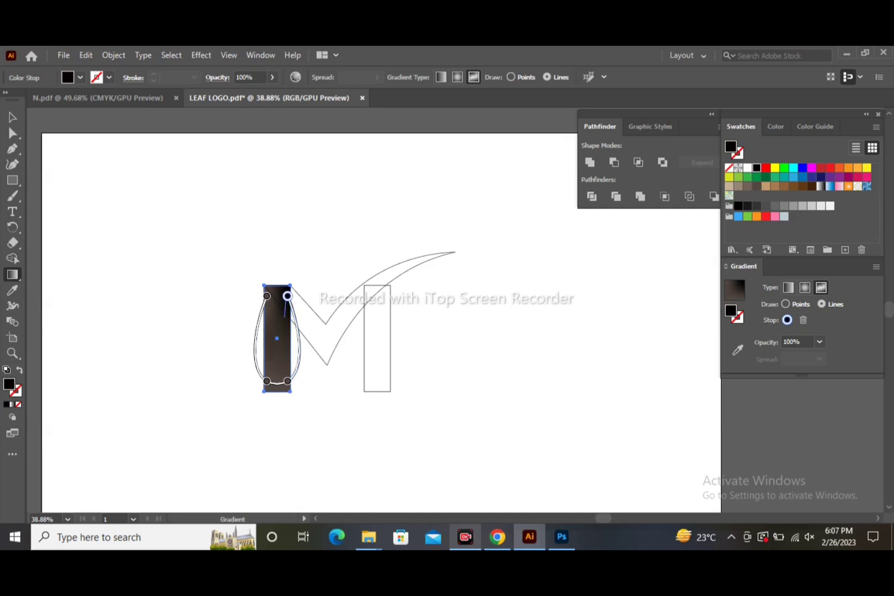
key("Delete")
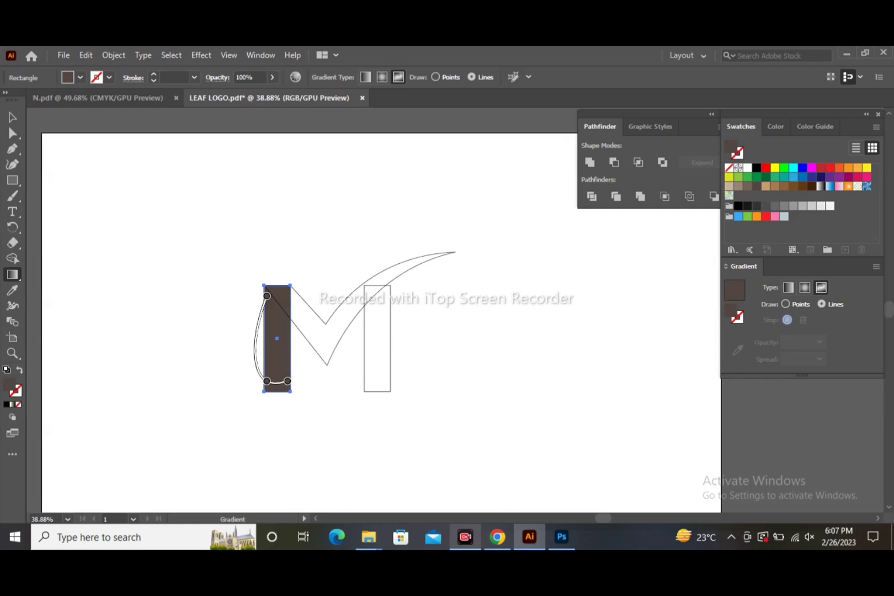
Step: Fill the right rectangle with the dark brown swatch and set its stroke to None
key("v")
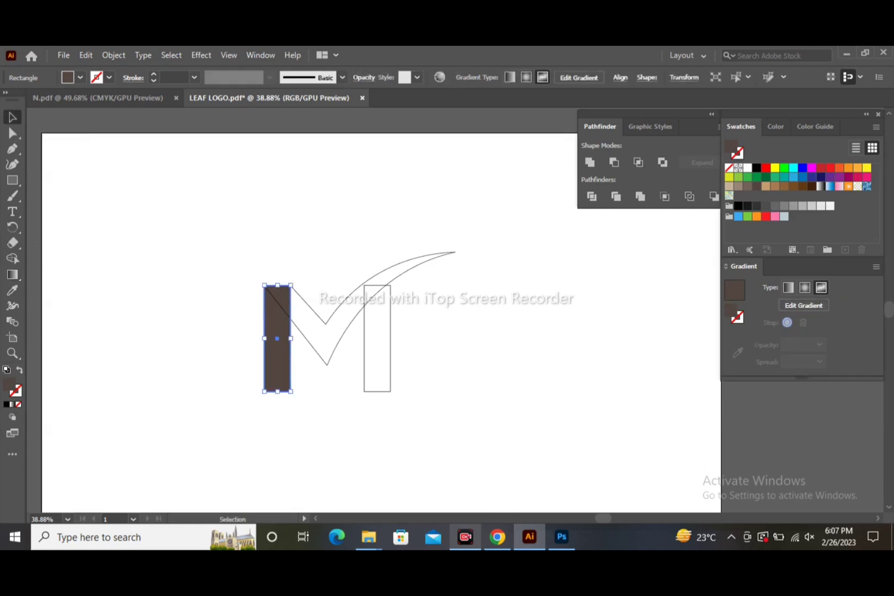
left_click(353, 342)
left_click(390, 351)
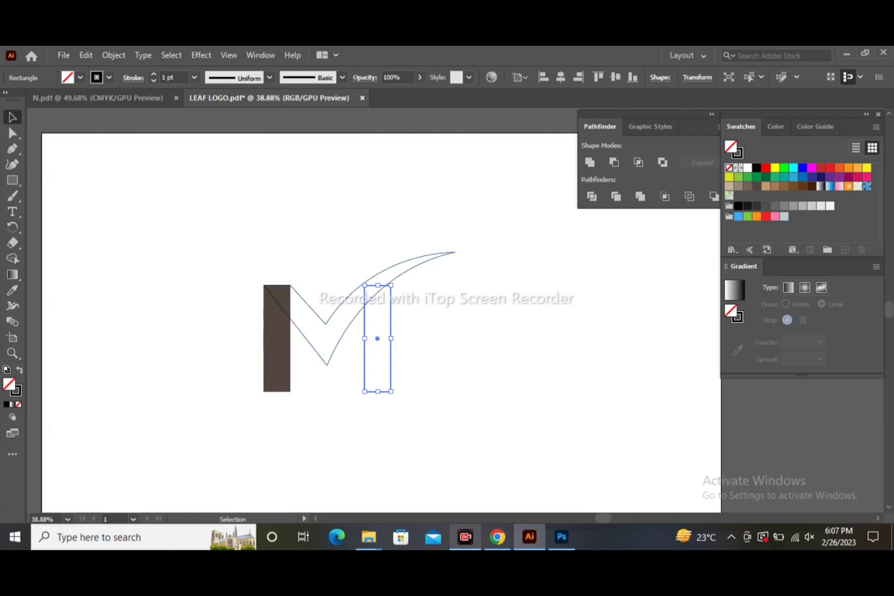
left_click(757, 186)
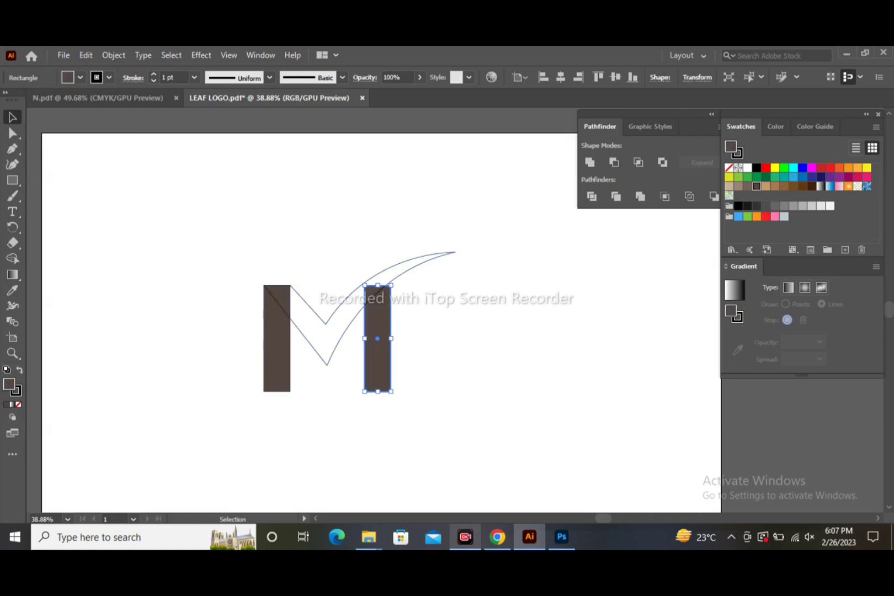
left_click(80, 77)
left_click(8, 99)
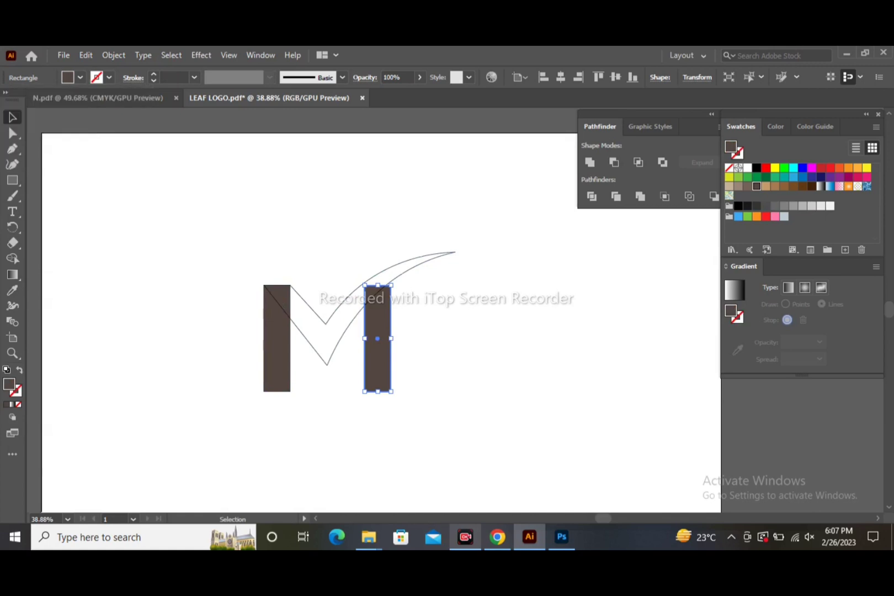
left_click(312, 309)
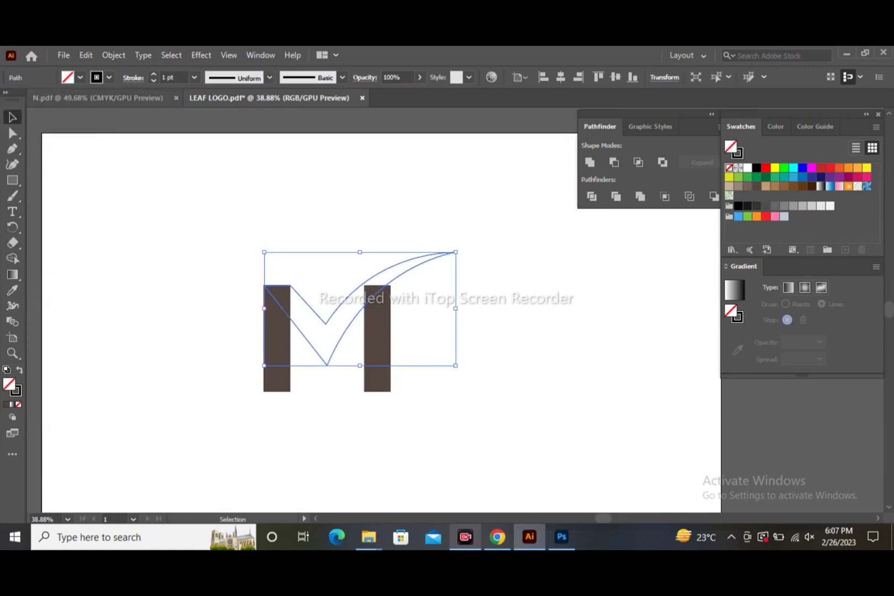
Step: Remove the swoosh's outline and give it a freeform gradient fill
left_click(108, 78)
left_click(9, 99)
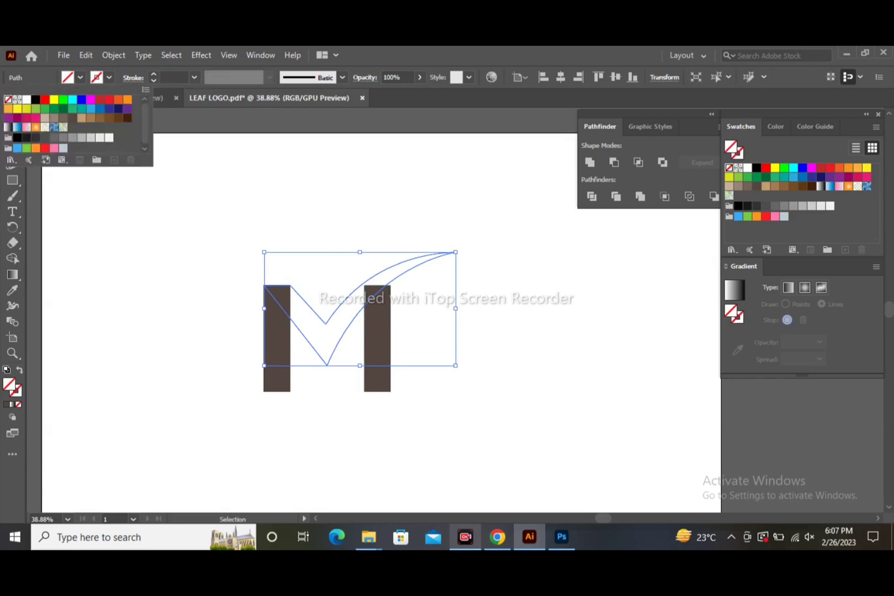
key("Escape")
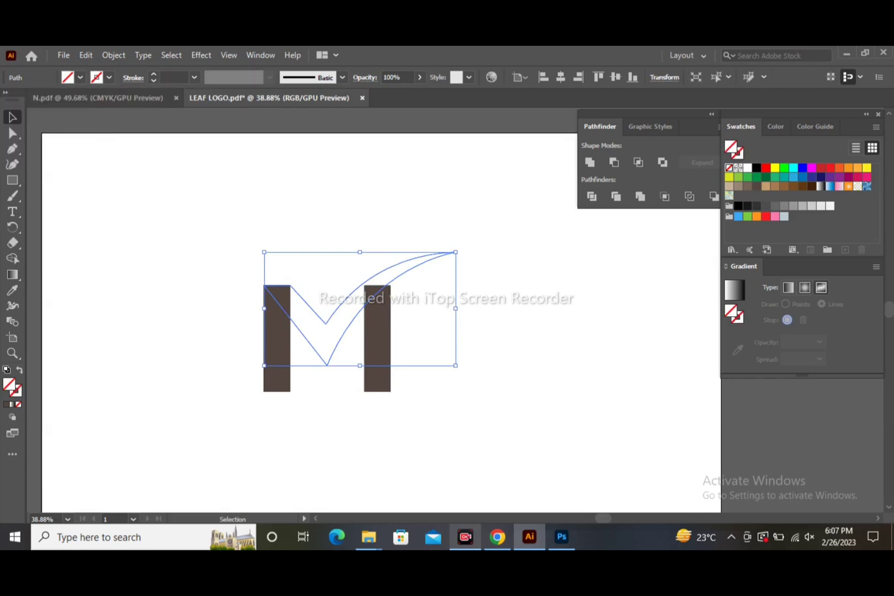
left_click(734, 289)
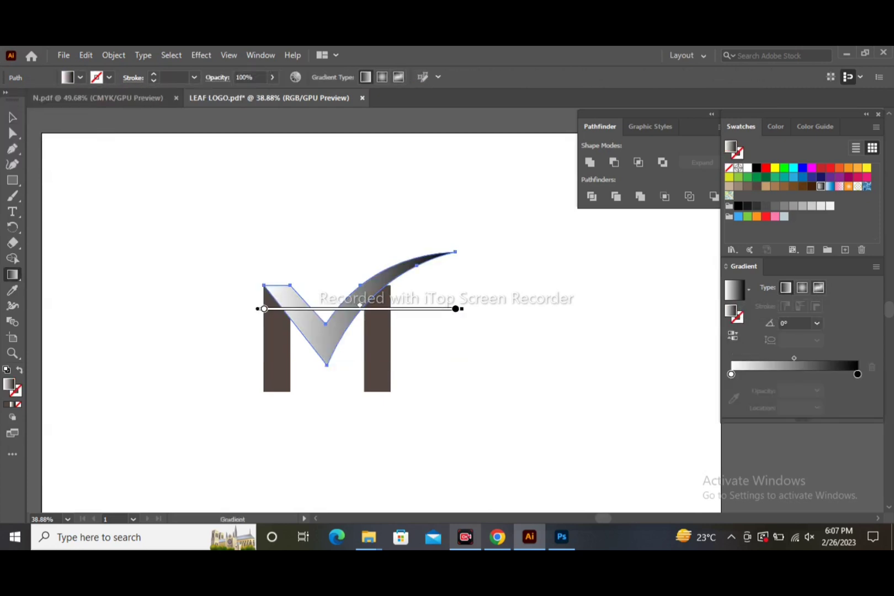
left_click(818, 288)
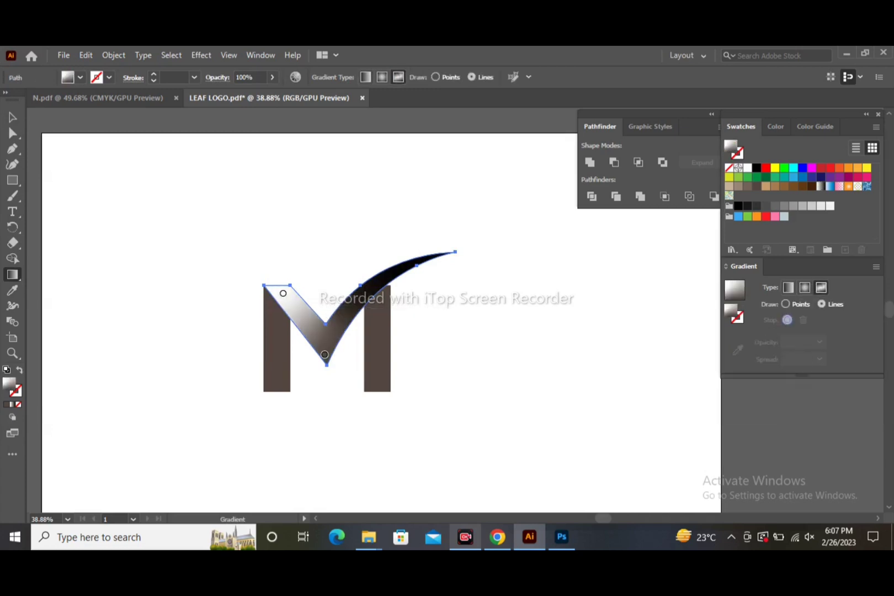
Step: Colour the gradient stops yellow-green at top-left, yellow at the bottom point, and green at the tip
left_click(283, 293)
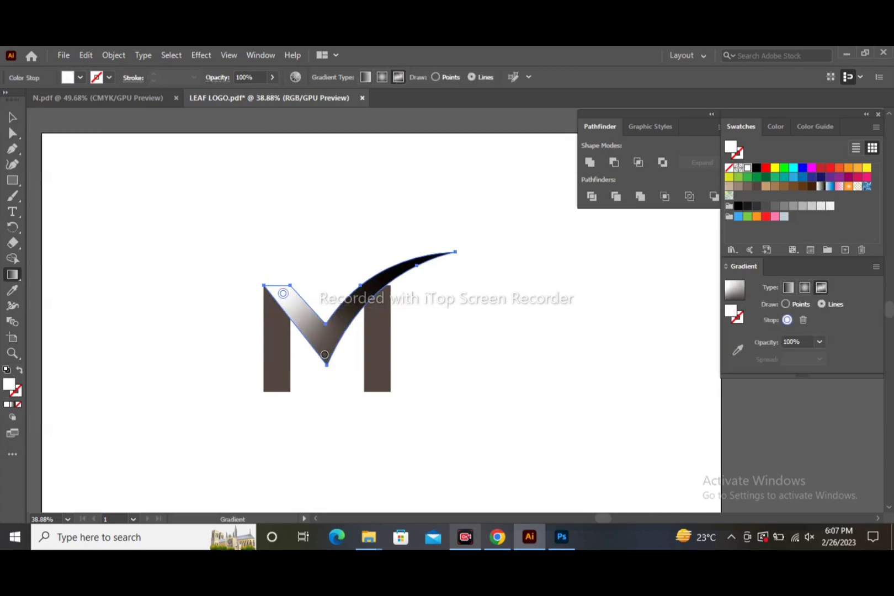
left_click(730, 177)
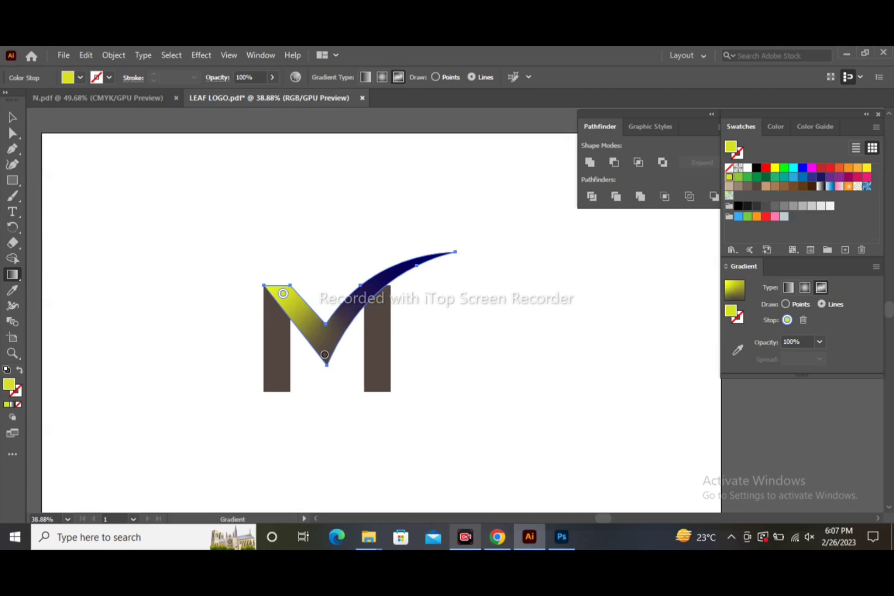
left_click(325, 354)
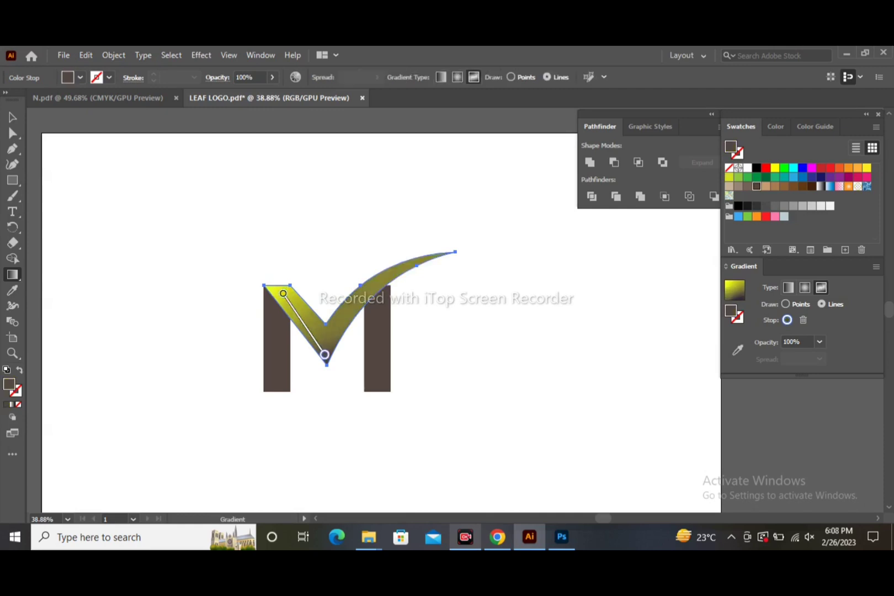
left_click(730, 178)
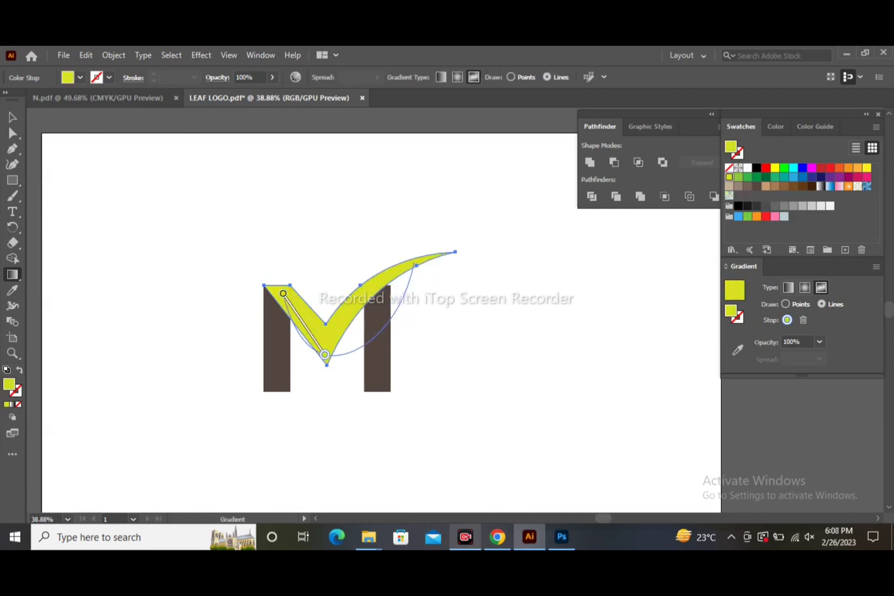
left_click(415, 263)
left_click(738, 177)
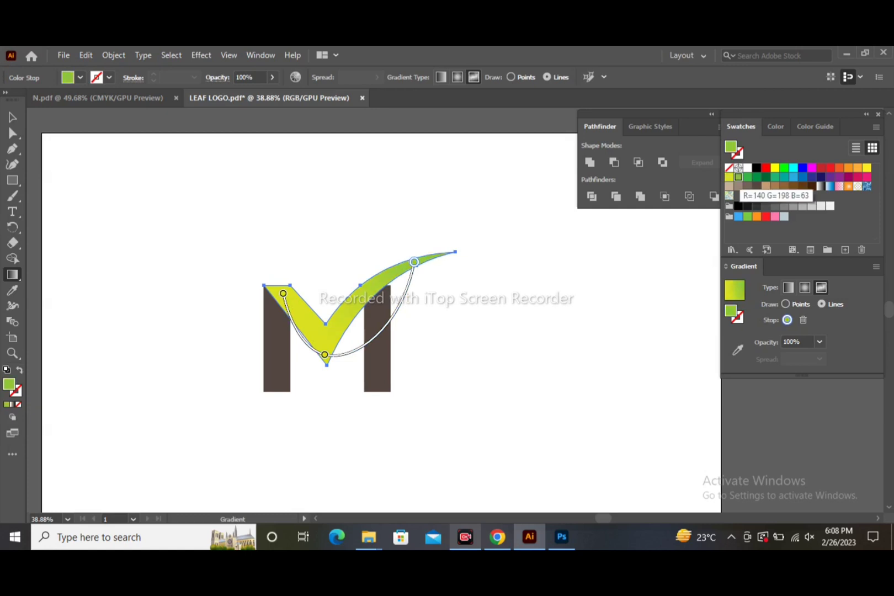
left_click_drag(418, 261, 420, 260)
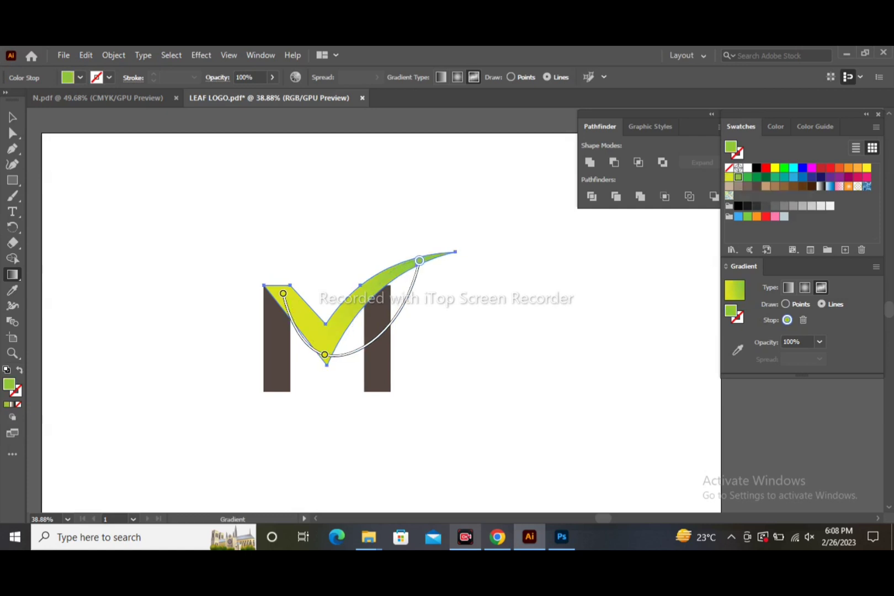
left_click(12, 117)
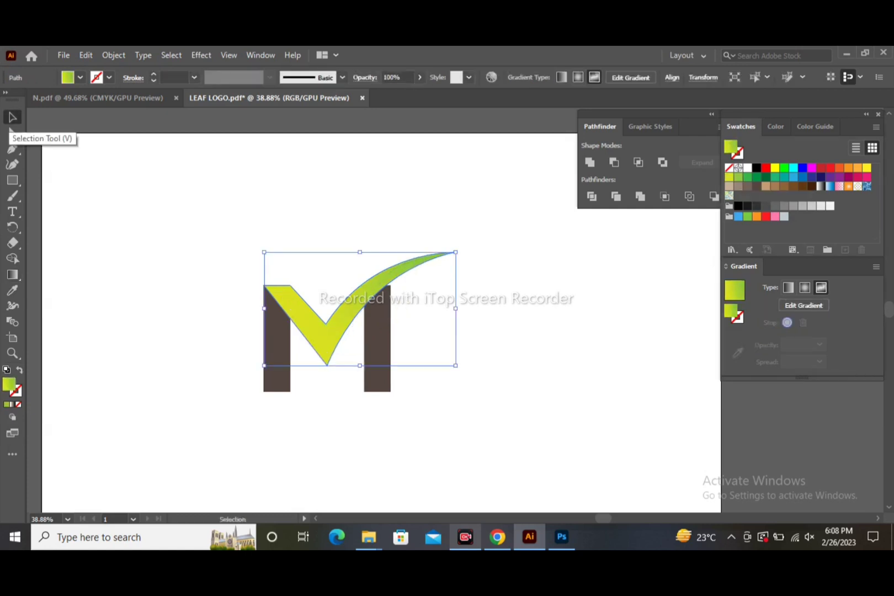
Step: Drag the swoosh's upper-right anchor slightly to reshape its upper curve, then deselect
key("ctrl+shift+a")
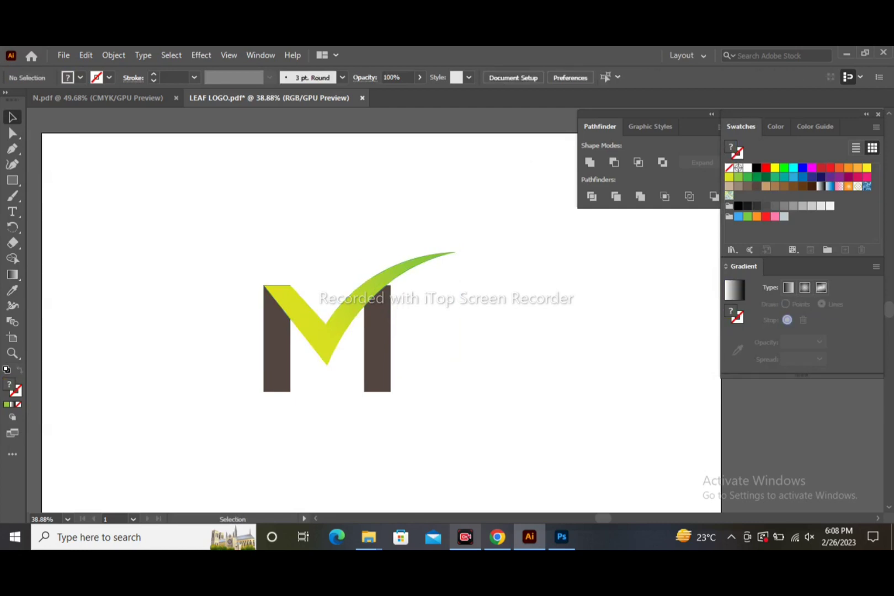
left_click(353, 298)
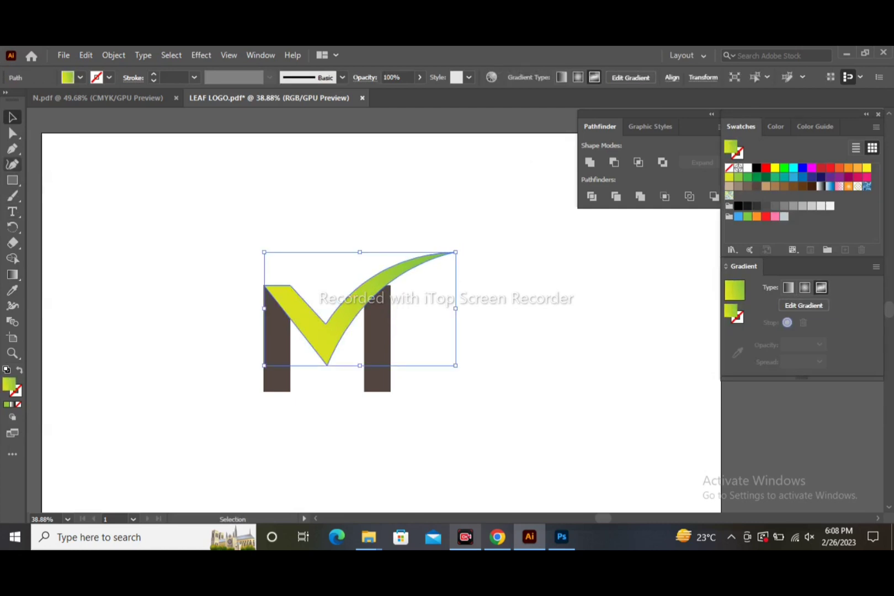
left_click(11, 164)
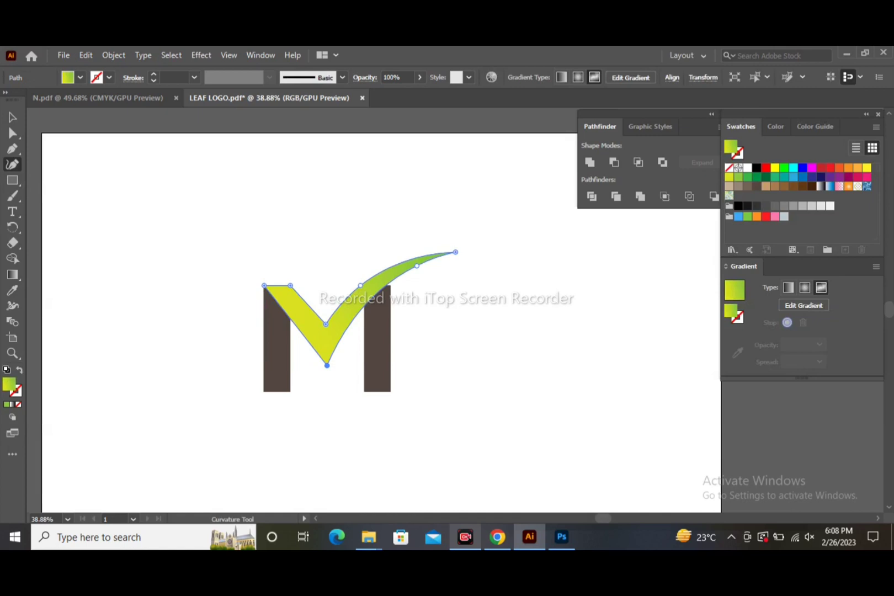
left_click_drag(417, 266, 420, 268)
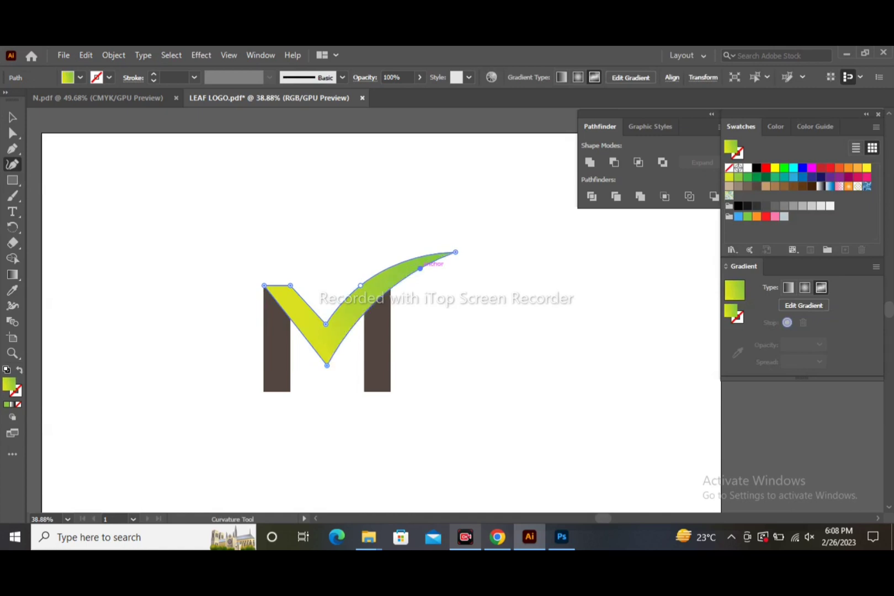
key("v")
key("ctrl+shift+a")
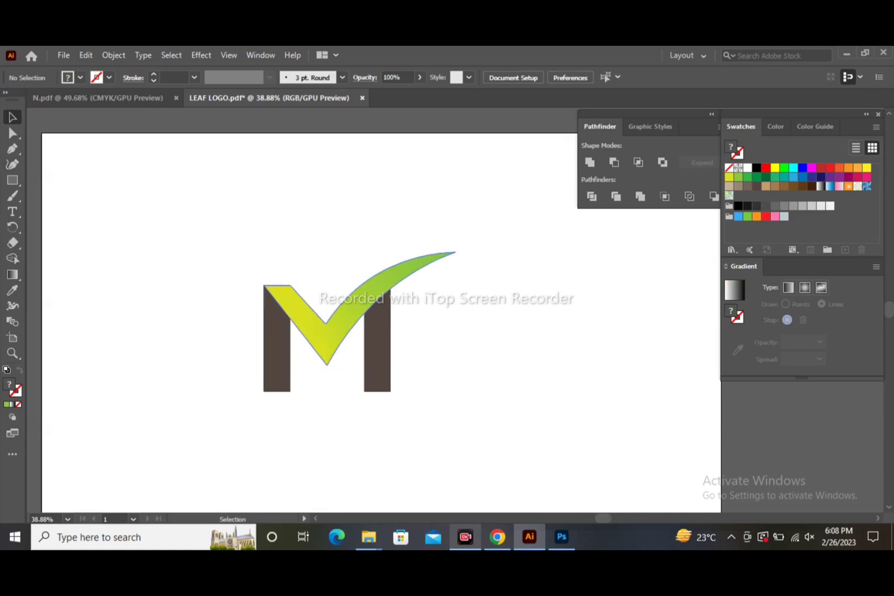
Step: Nudge the logo artwork slightly, then undo the move
left_click_drag(360, 307, 360, 307)
left_click(373, 261)
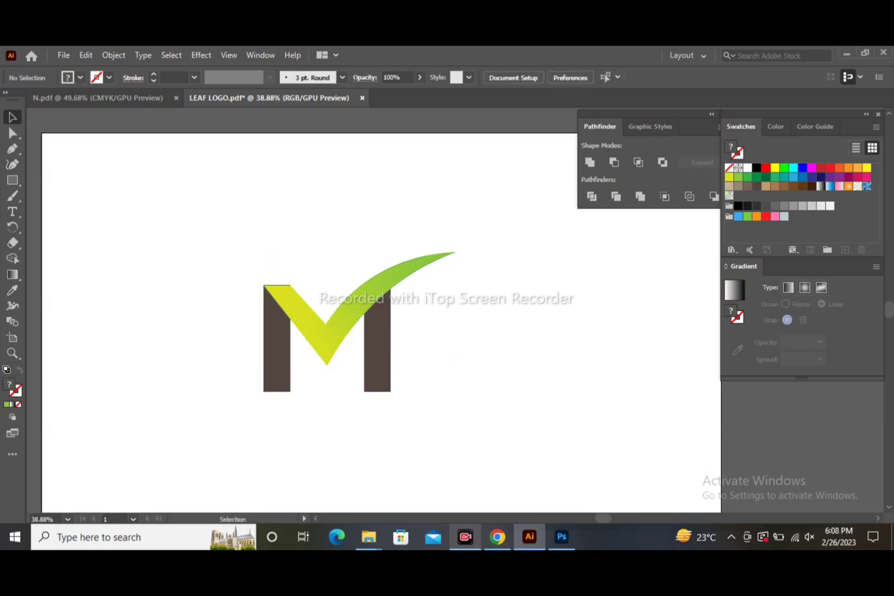
key("ctrl+z")
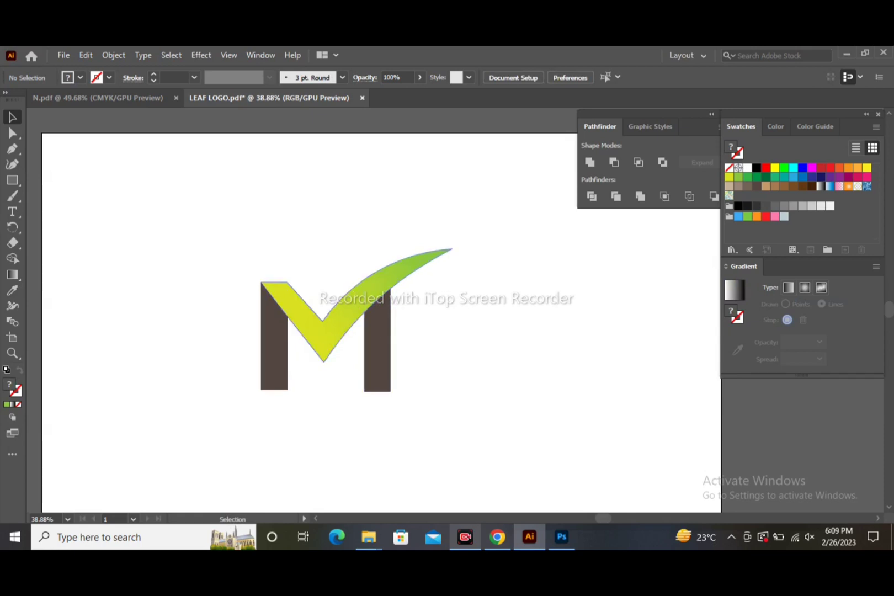
key("ctrl+z")
left_click(201, 54)
mouse_move(219, 295)
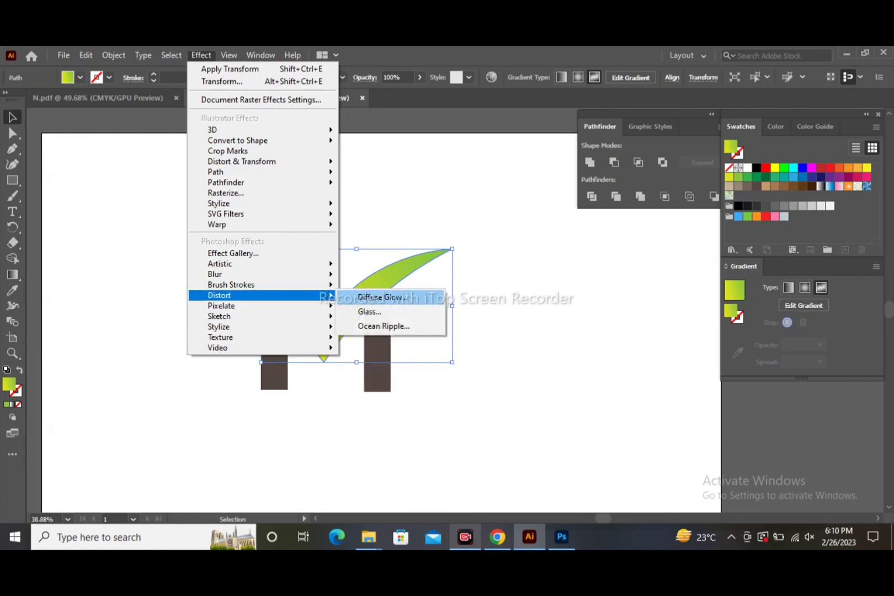
Step: Give the swoosh a Multiply drop shadow at 75% opacity with 7 px offsets
key("Escape")
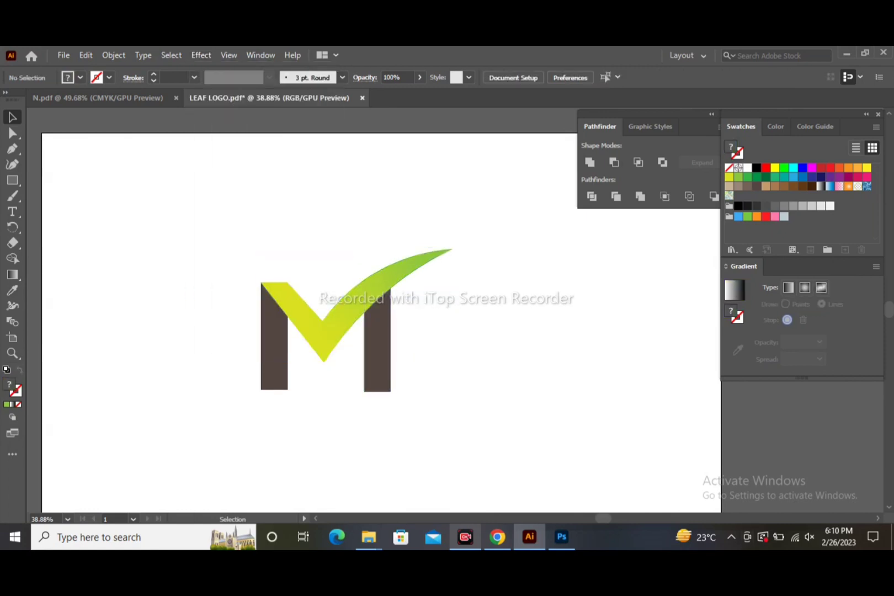
left_click(386, 276)
left_click(201, 55)
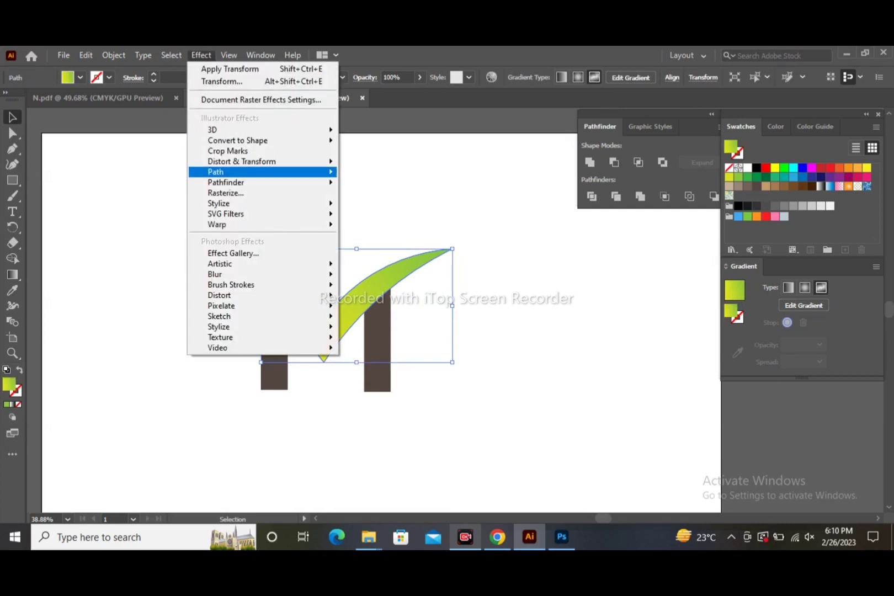
left_click(383, 205)
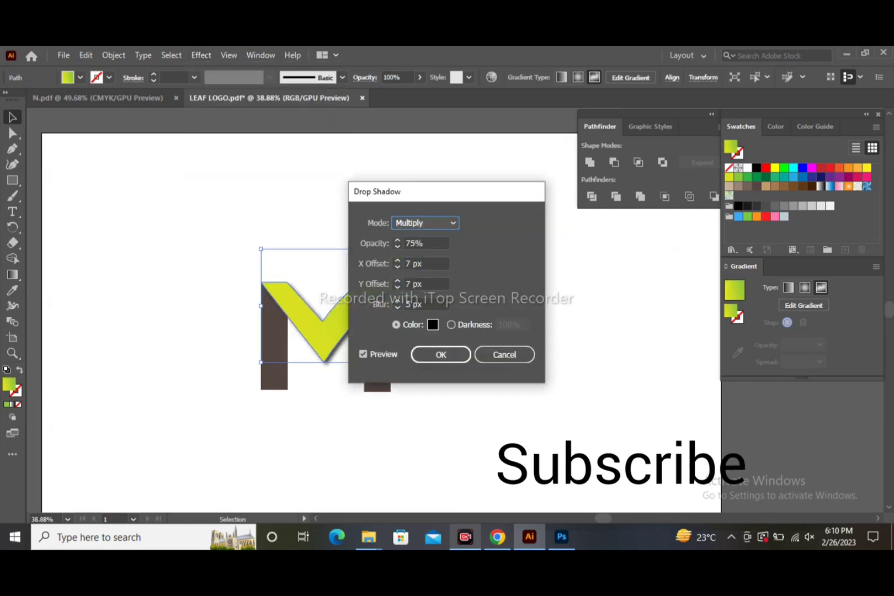
left_click(441, 354)
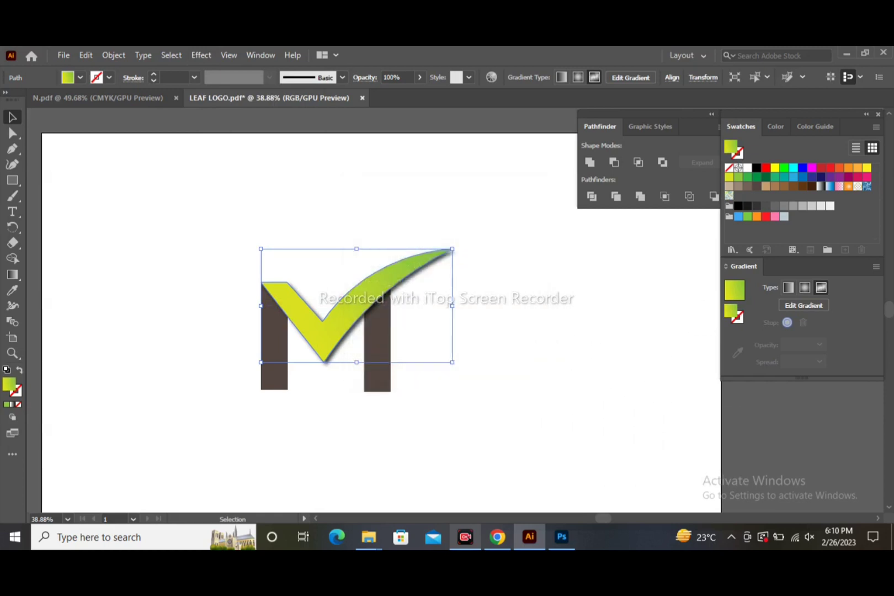
key("ctrl+shift+a")
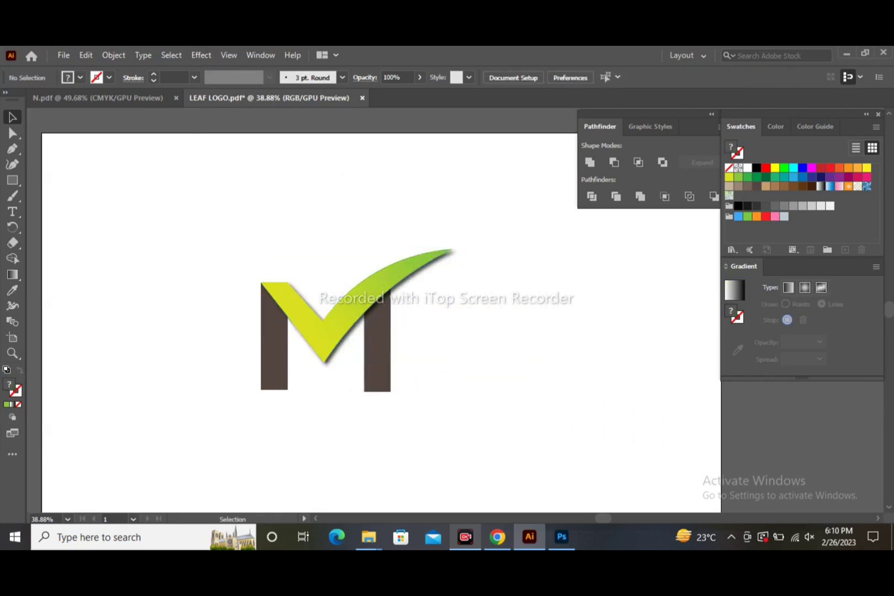